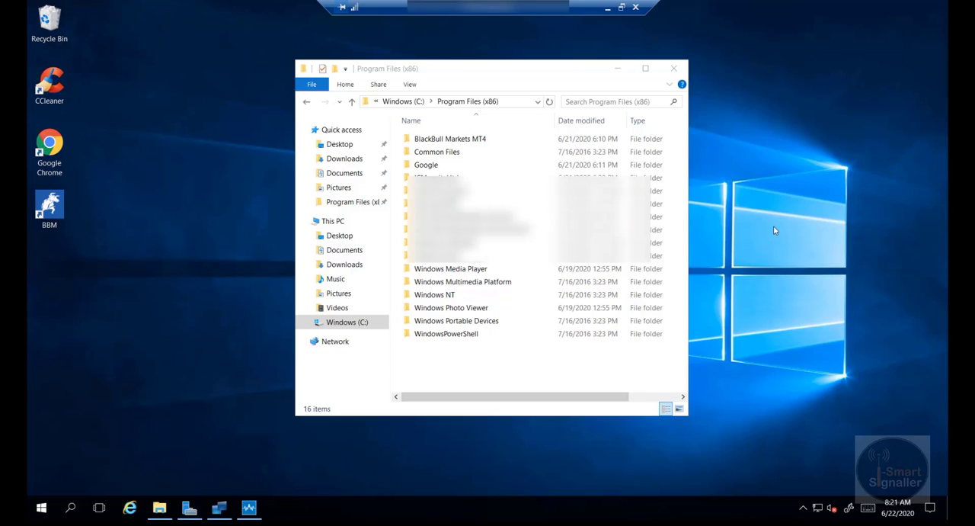
Open the Program Files (x86) folder on the Windows (C:) drive.
left_click(343, 160)
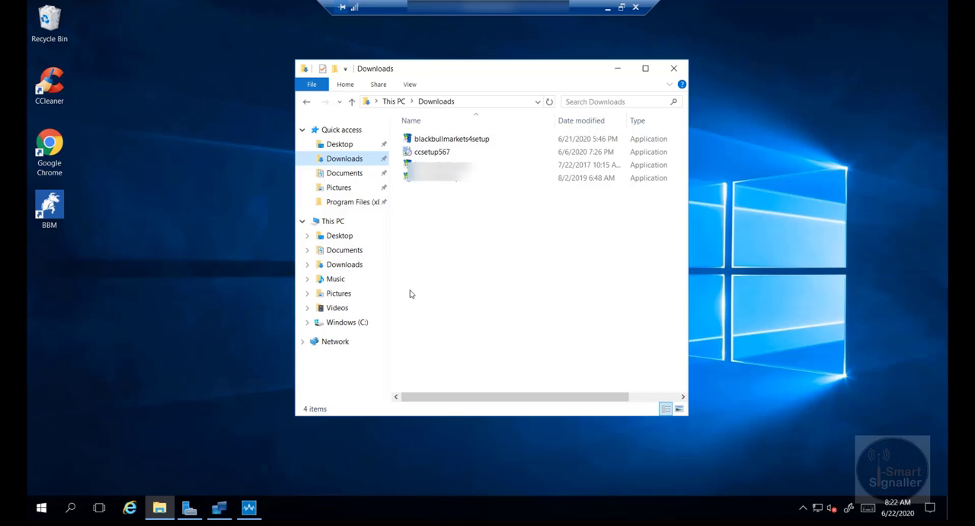
left_click(332, 222)
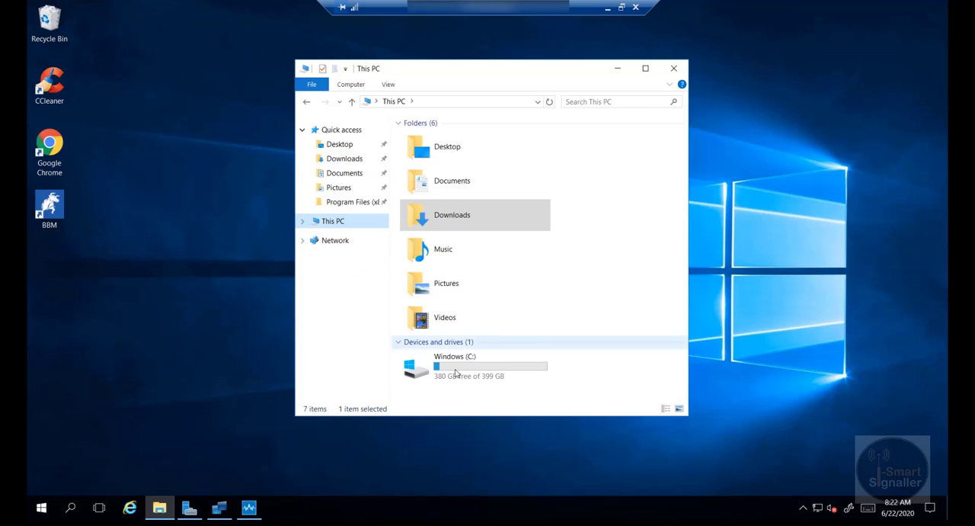
double_click(462, 371)
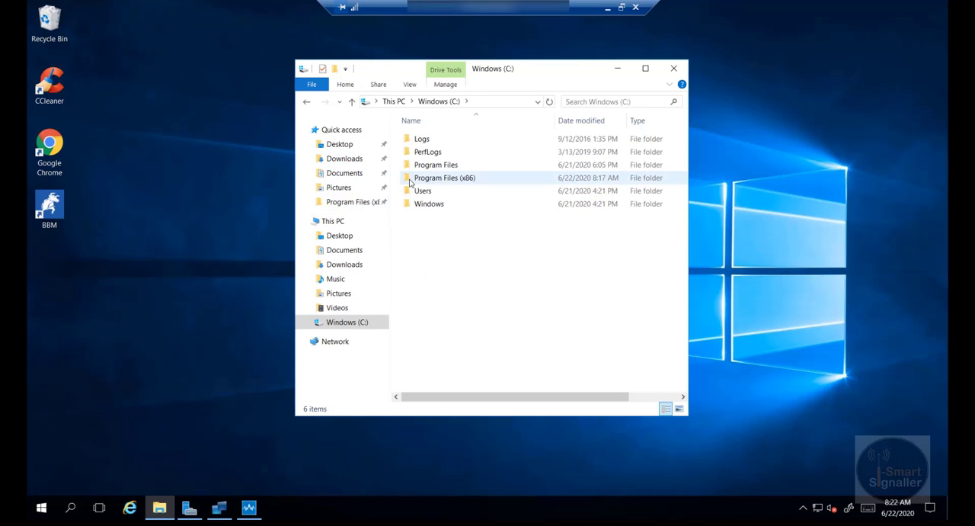
double_click(451, 179)
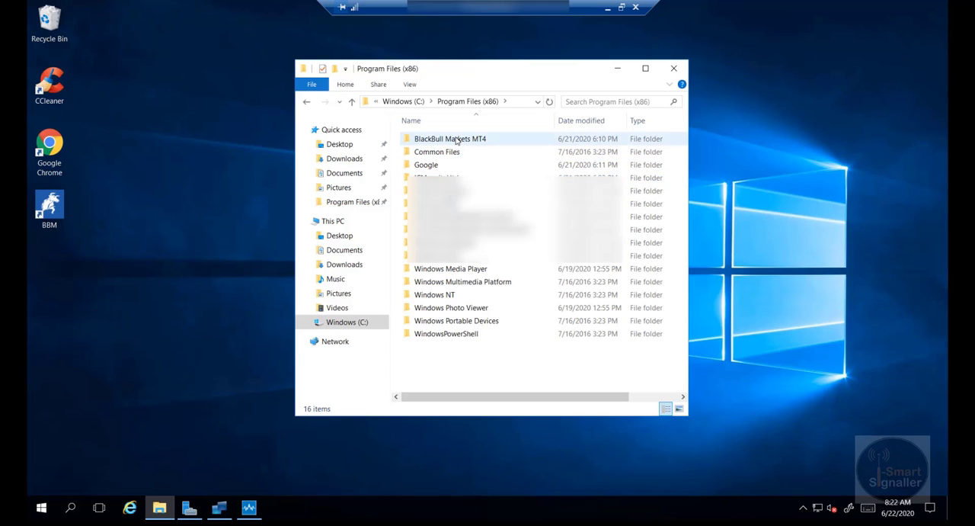
Copy the BlackBull Markets MT4 folder and paste one duplicate into the same Program Files (x86) folder.
left_click(457, 140)
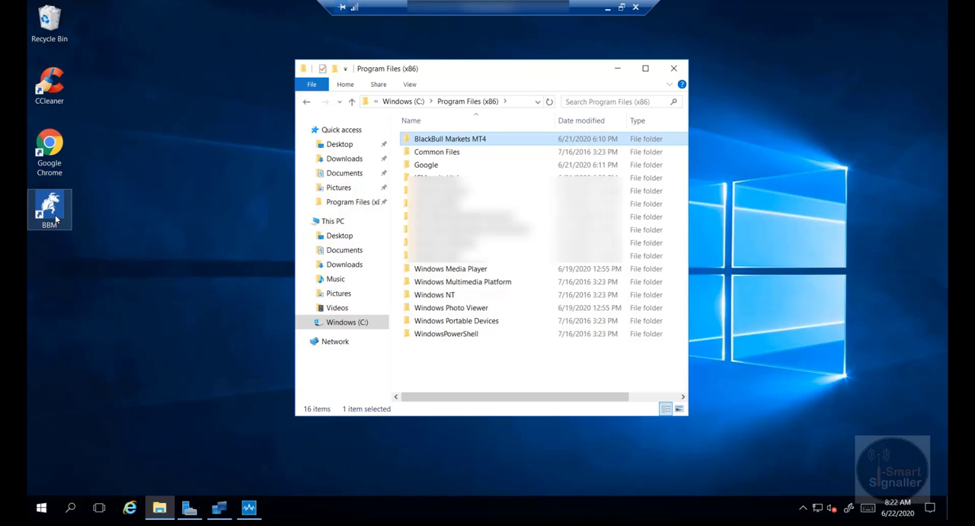
right_click(445, 139)
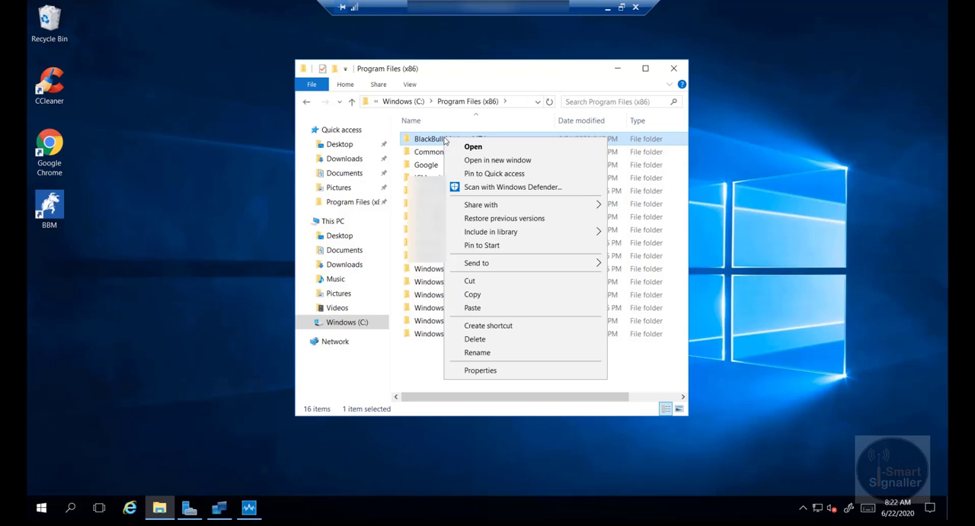
left_click(473, 295)
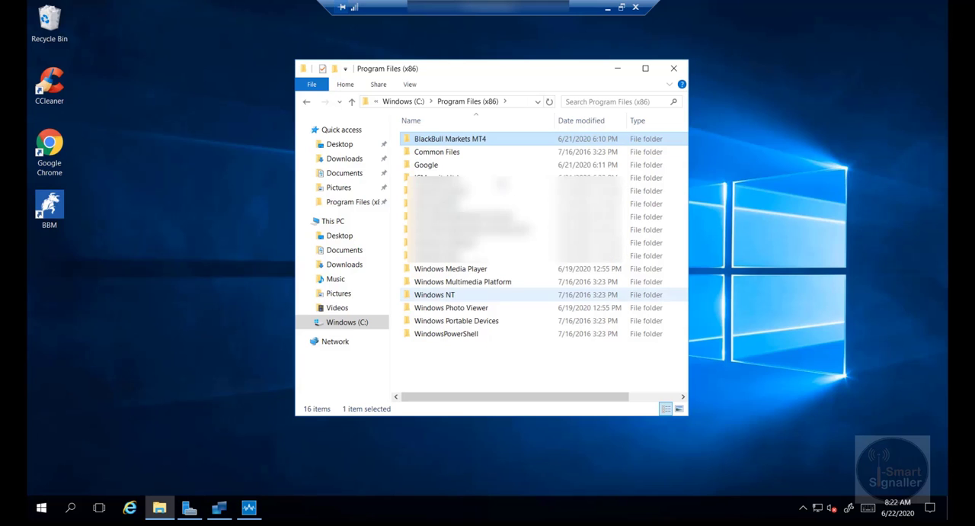
right_click(502, 172)
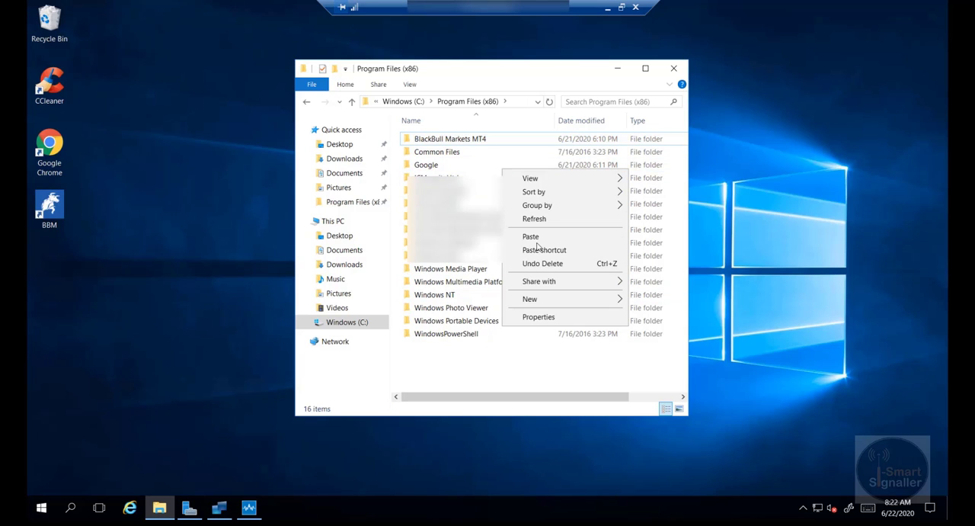
left_click(535, 237)
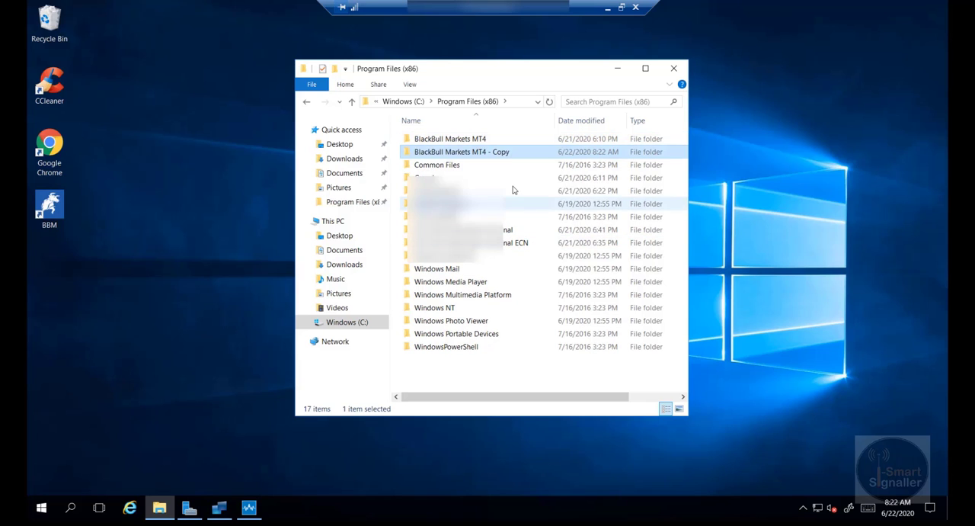
Paste four more duplicates of the BlackBull Markets MT4 folder into Program Files (x86).
right_click(513, 186)
left_click(538, 255)
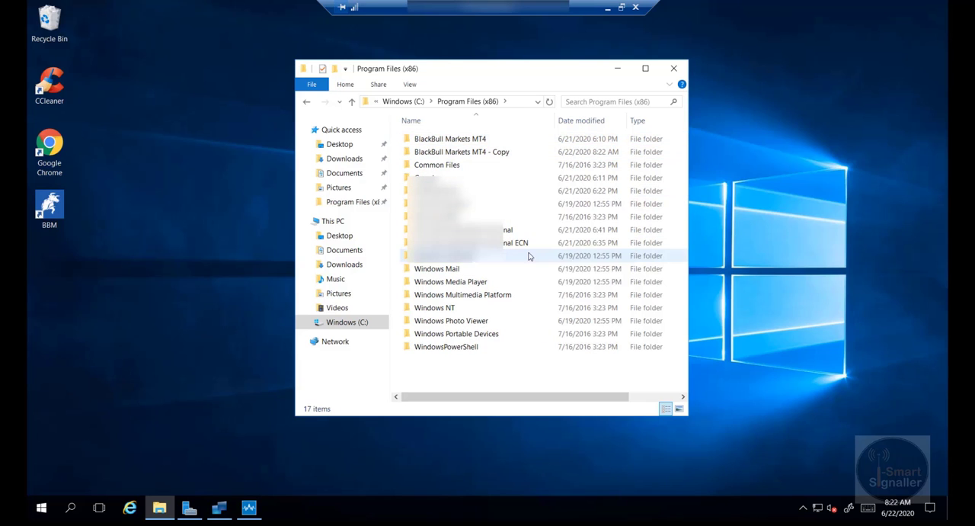
right_click(515, 186)
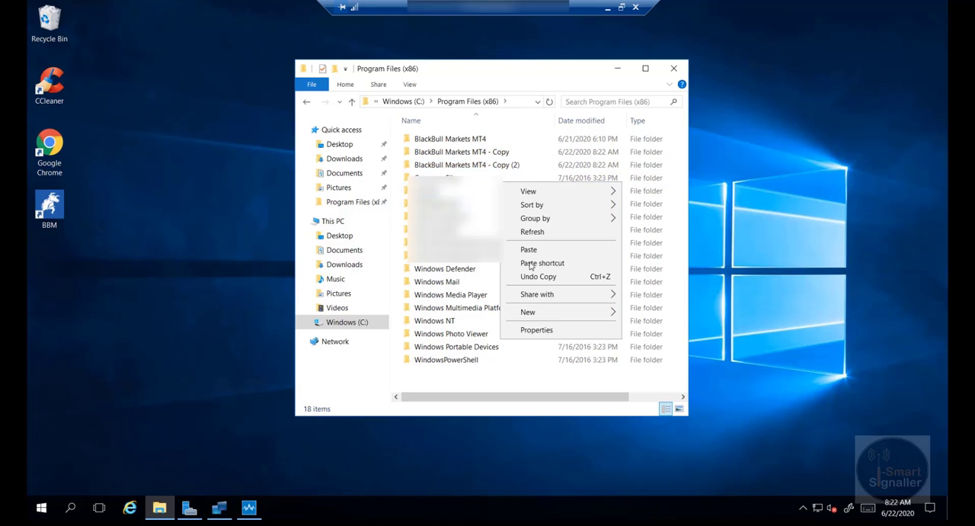
left_click(533, 253)
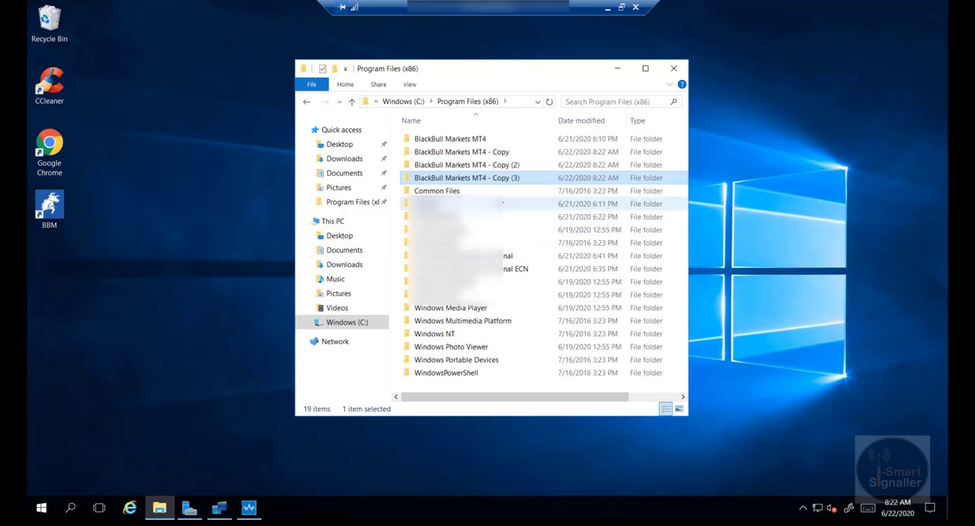
right_click(500, 198)
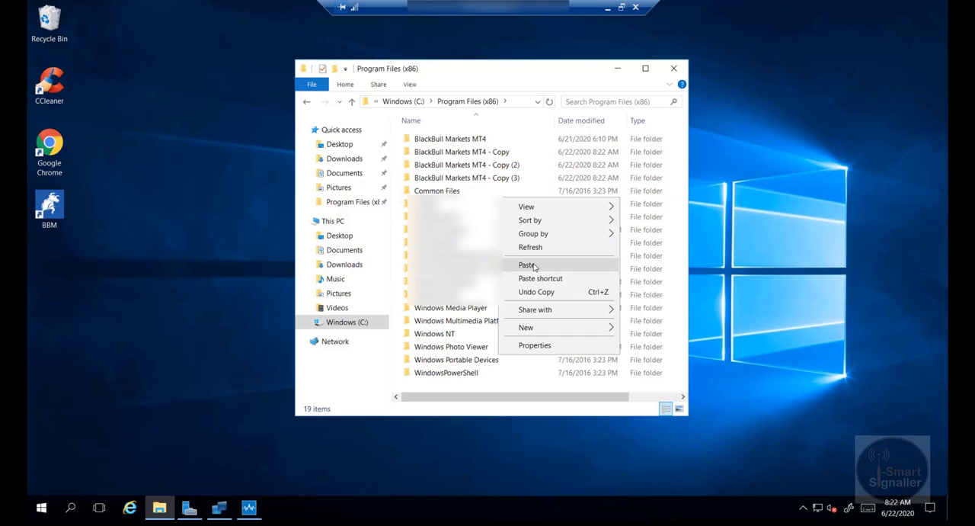
left_click(534, 265)
right_click(511, 221)
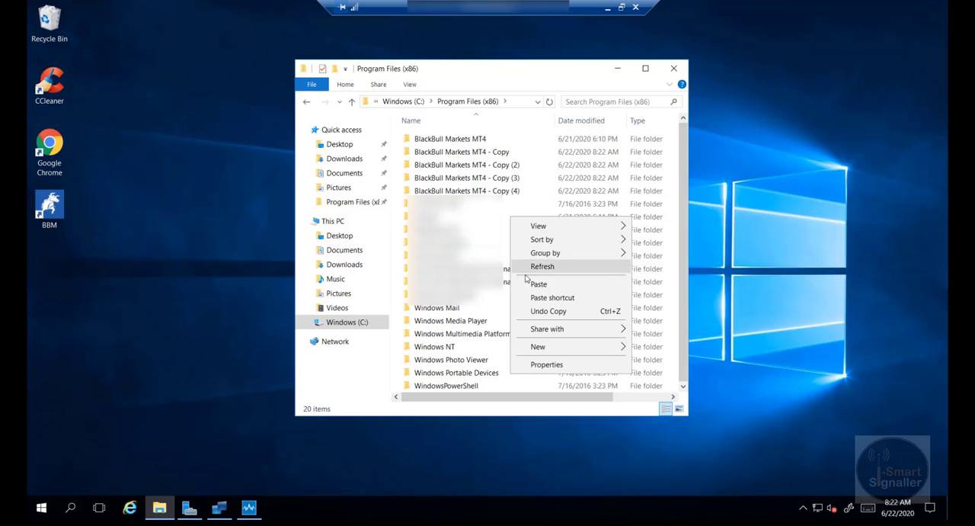
left_click(538, 284)
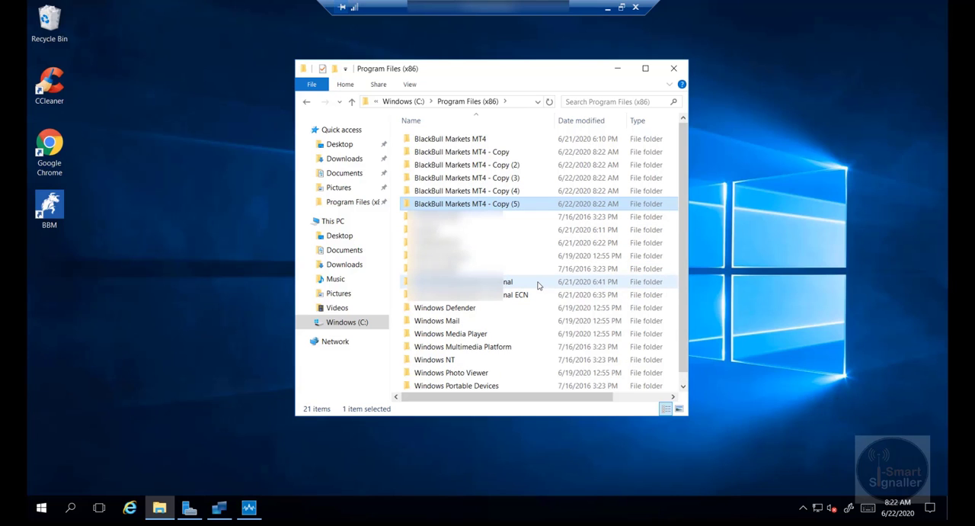
left_click(494, 230)
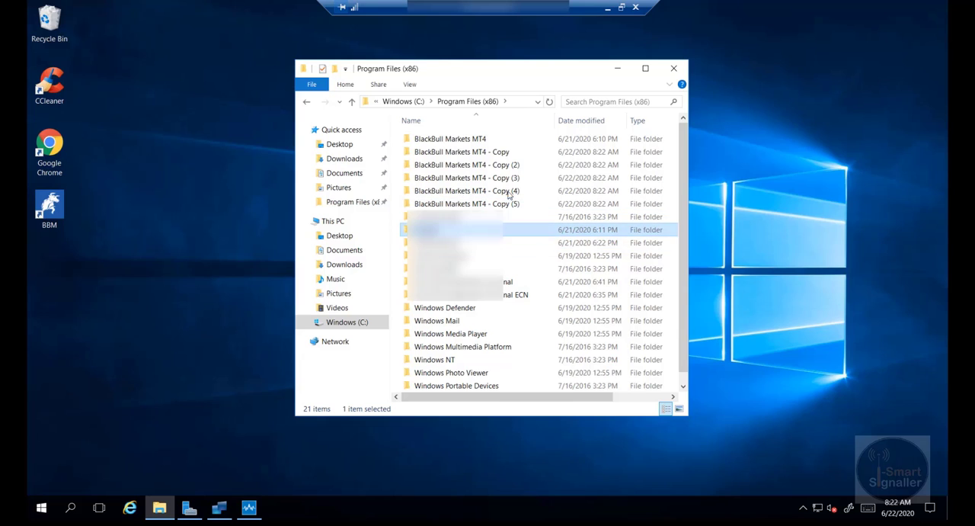
Rename the folder BlackBull Markets MT4 - Copy as "BlackBull Markets MT4 - 1".
right_click(501, 153)
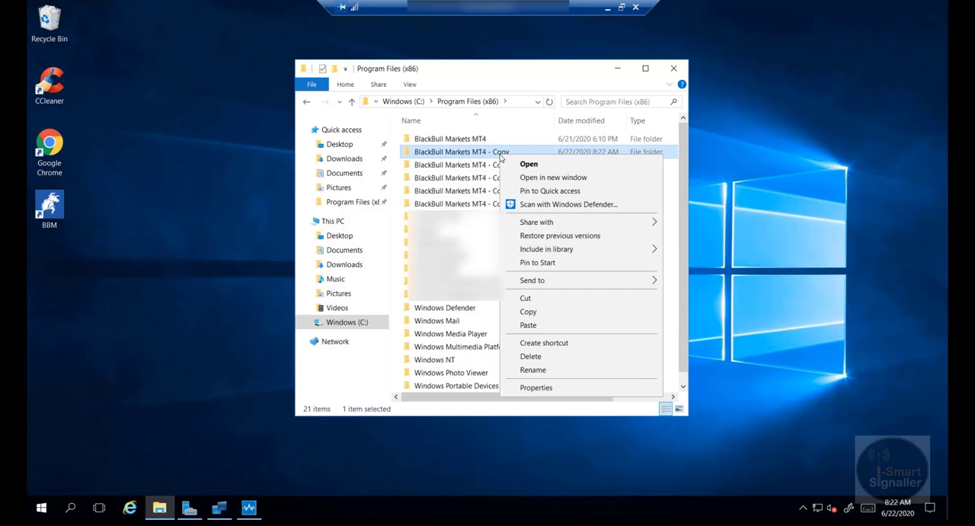
left_click(543, 371)
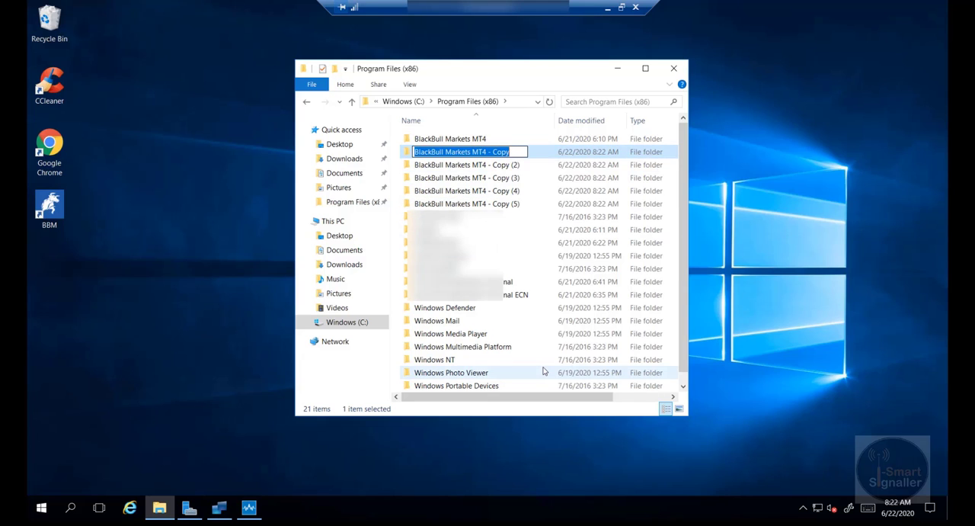
left_click(520, 150)
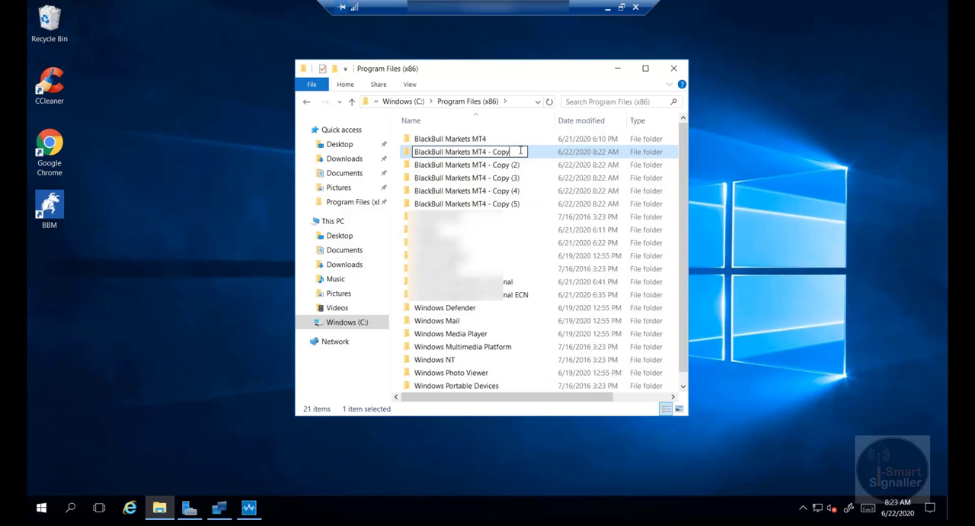
key("backslash")
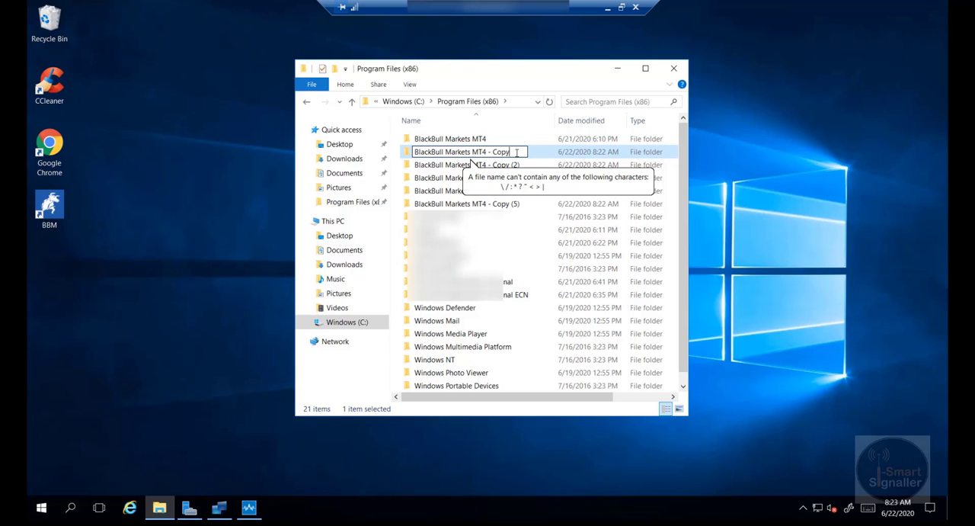
key("BackSpace")
key("BackSpace")
key("BackSpace")
key("BackSpace")
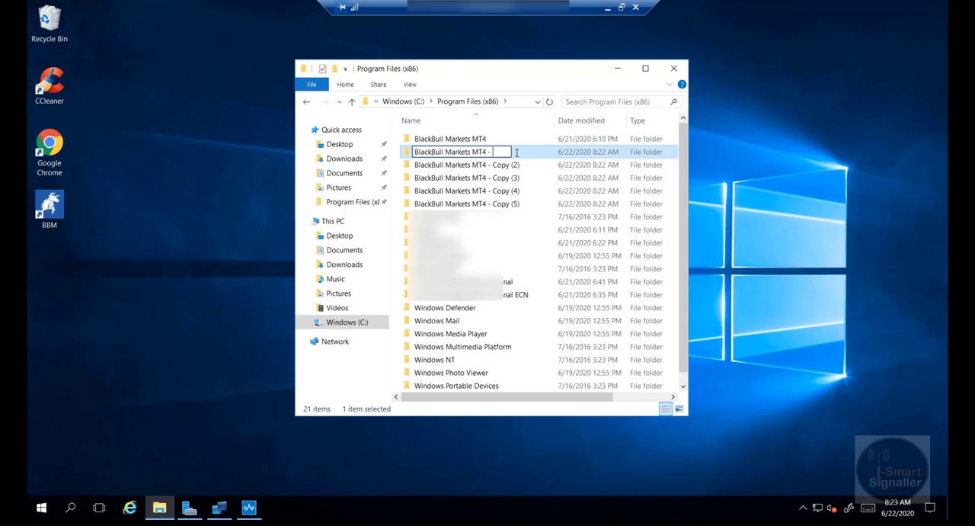
type("1")
left_click(497, 230)
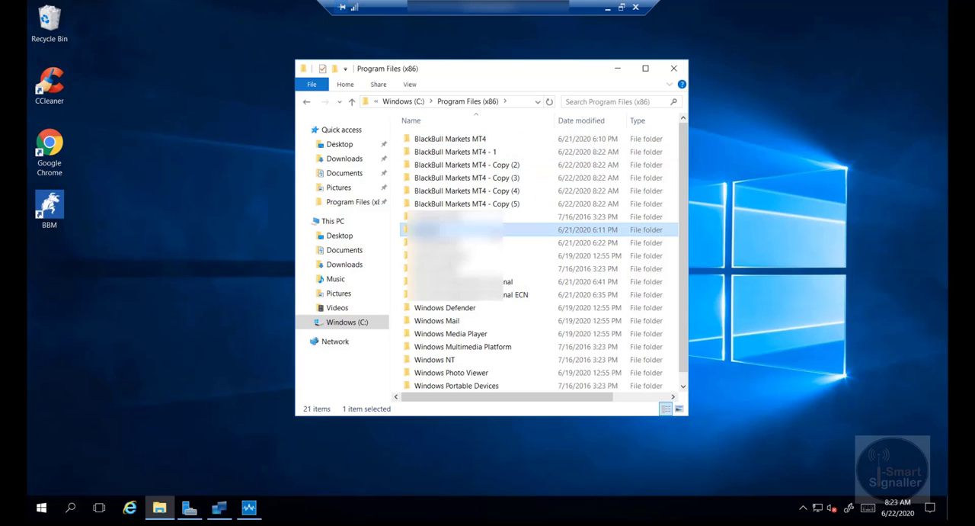
Rename the folder BlackBull Markets MT4 - Copy (2) as "BlackBull Markets MT4 - 2".
right_click(478, 167)
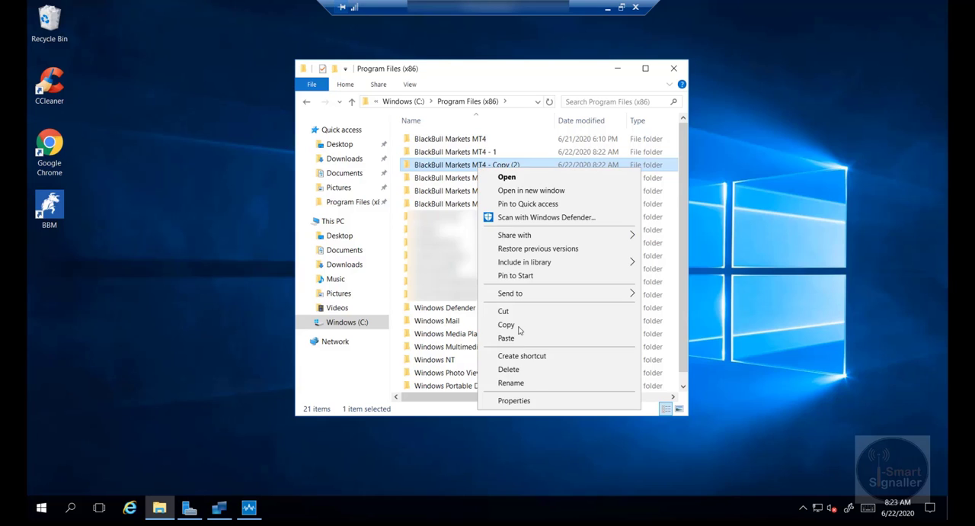
left_click(510, 382)
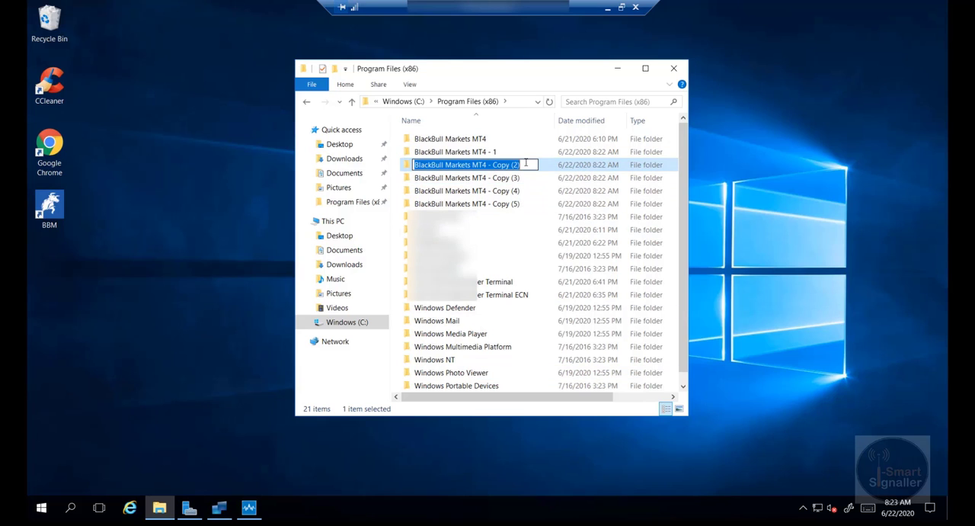
left_click(527, 163)
key("BackSpace")
key("BackSpace")
key("BackSpace")
key("BackSpace")
key("BackSpace")
key("BackSpace")
key("BackSpace")
key("BackSpace")
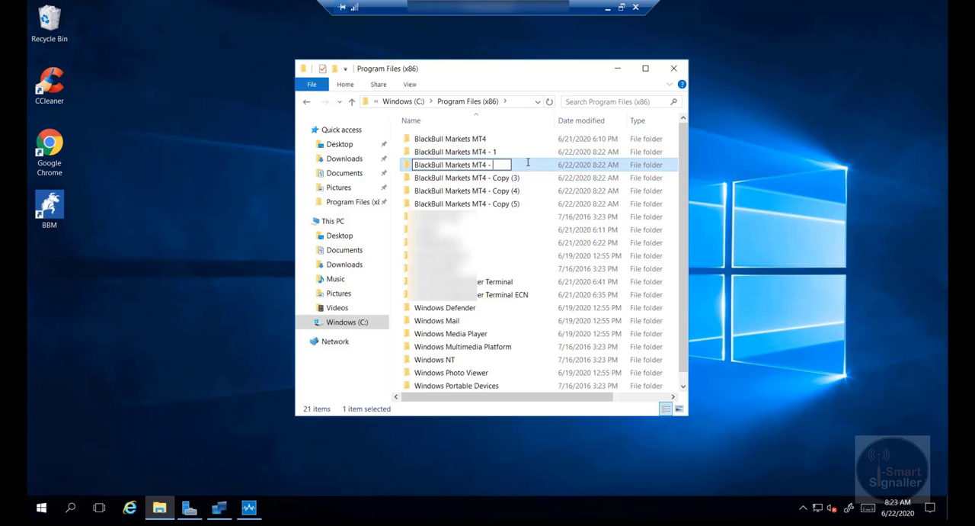
type("2")
key("Return")
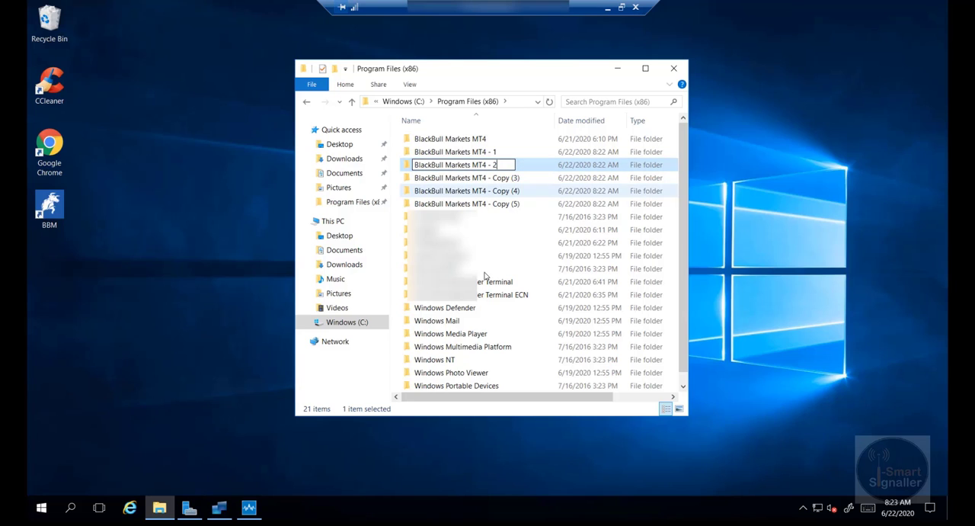
left_click(511, 230)
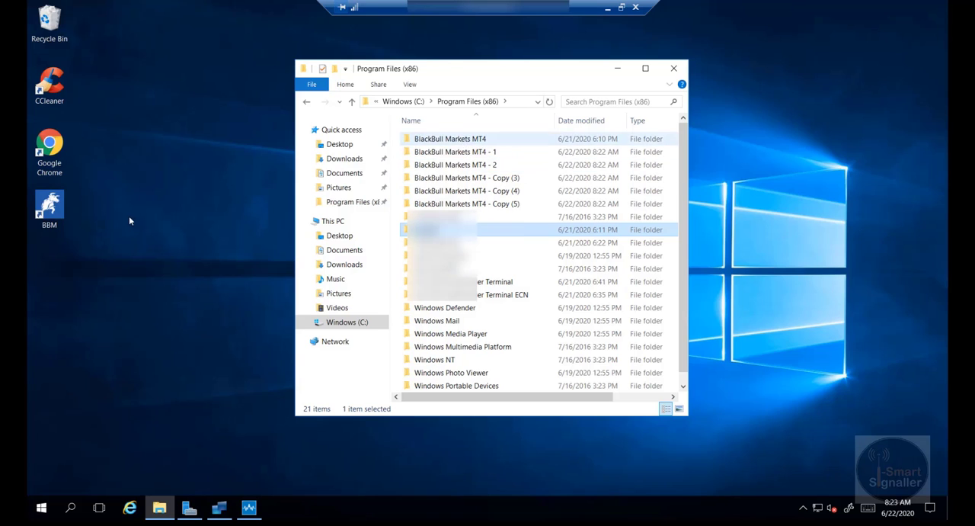
Create a desktop shortcut to the terminal application inside the BlackBull Markets MT4 - 1 folder.
double_click(460, 153)
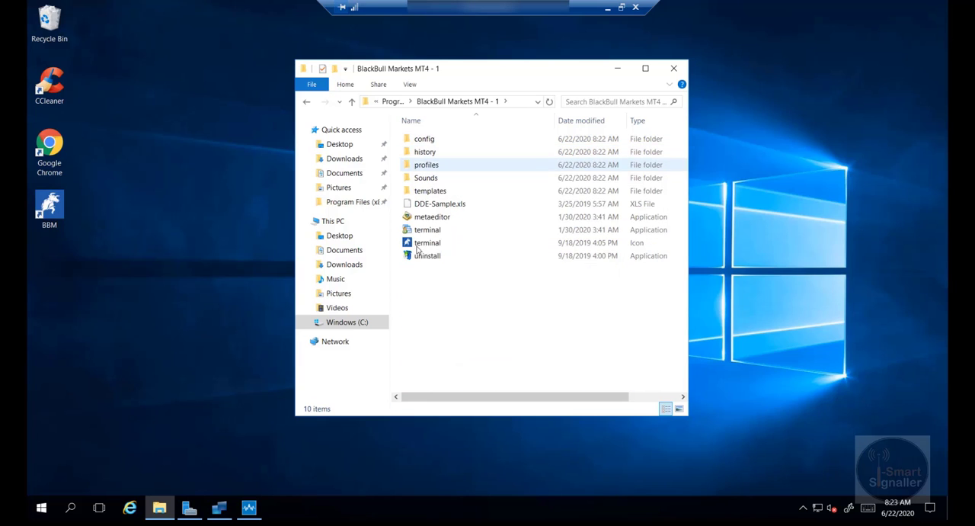
left_click(427, 231)
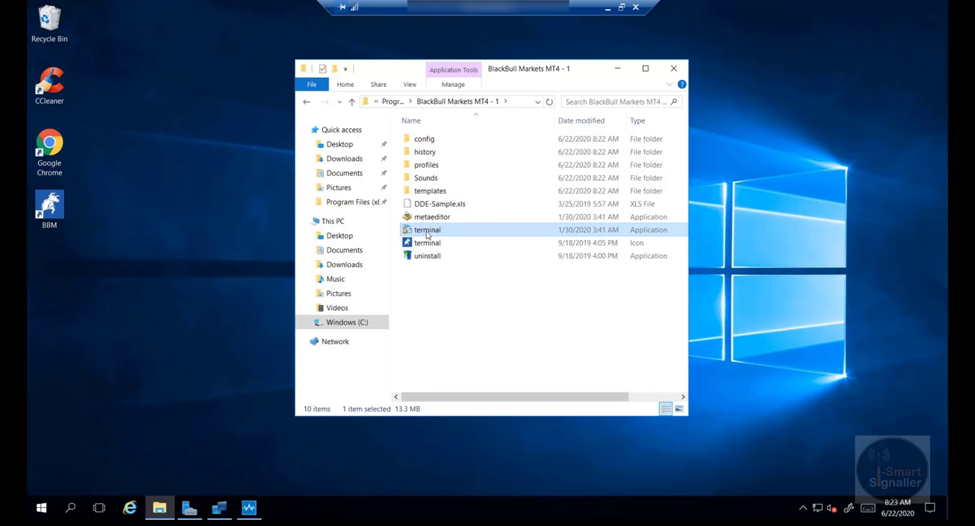
right_click(427, 233)
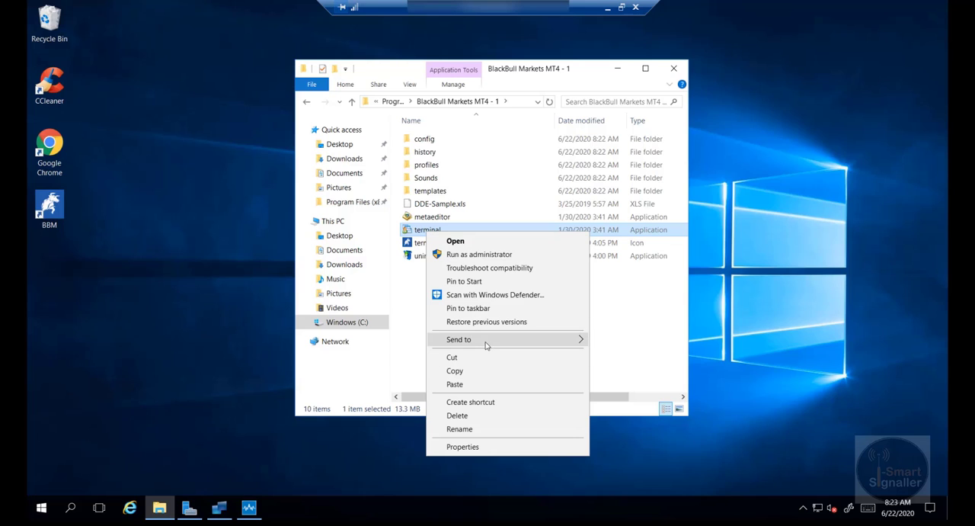
mouse_move(486, 345)
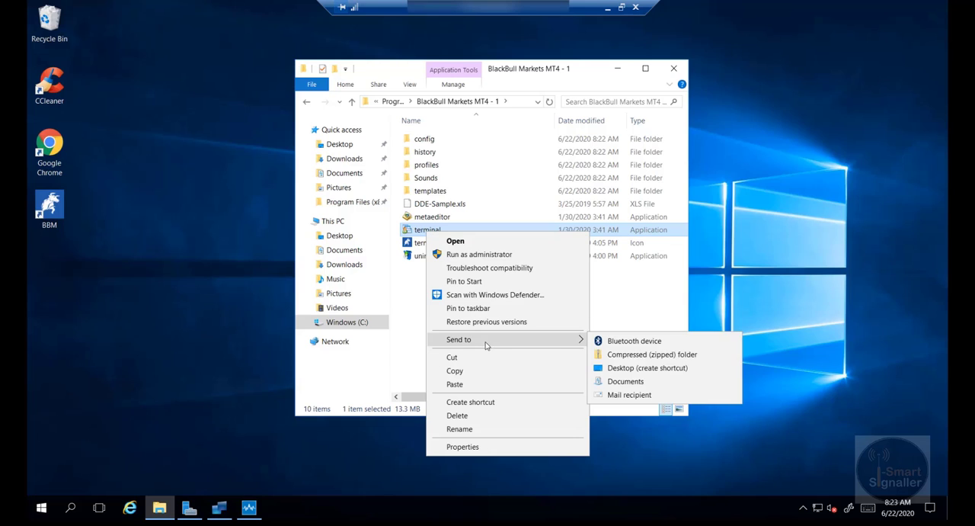
left_click(638, 369)
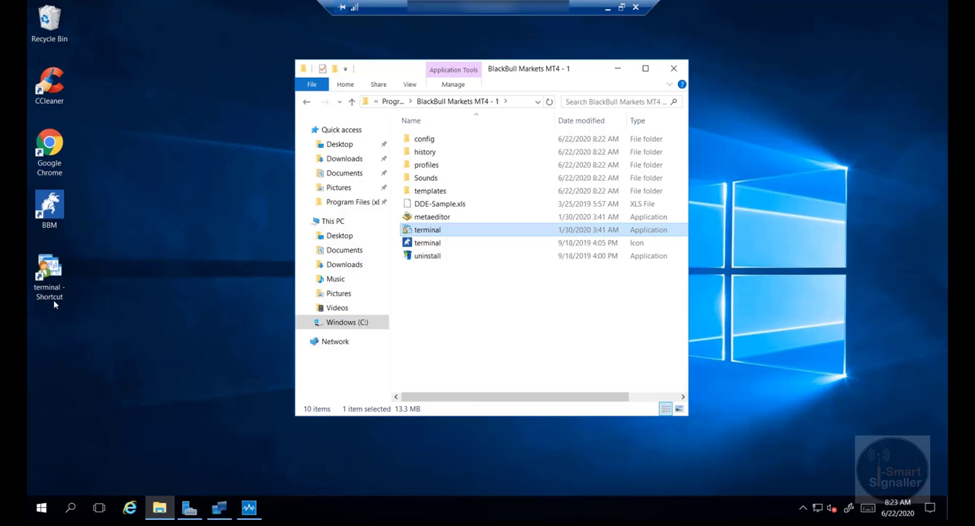
Rename the new terminal desktop shortcut as "BBM-1".
right_click(48, 292)
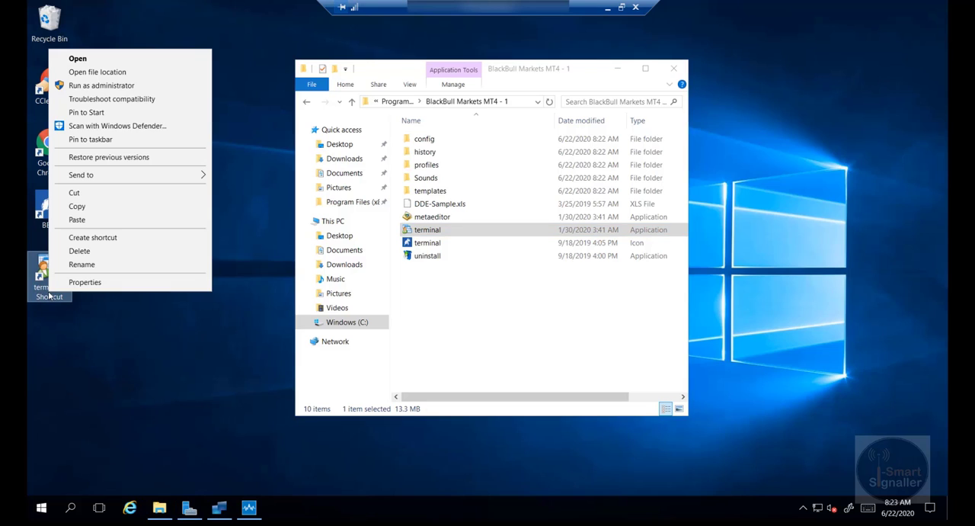
left_click(82, 267)
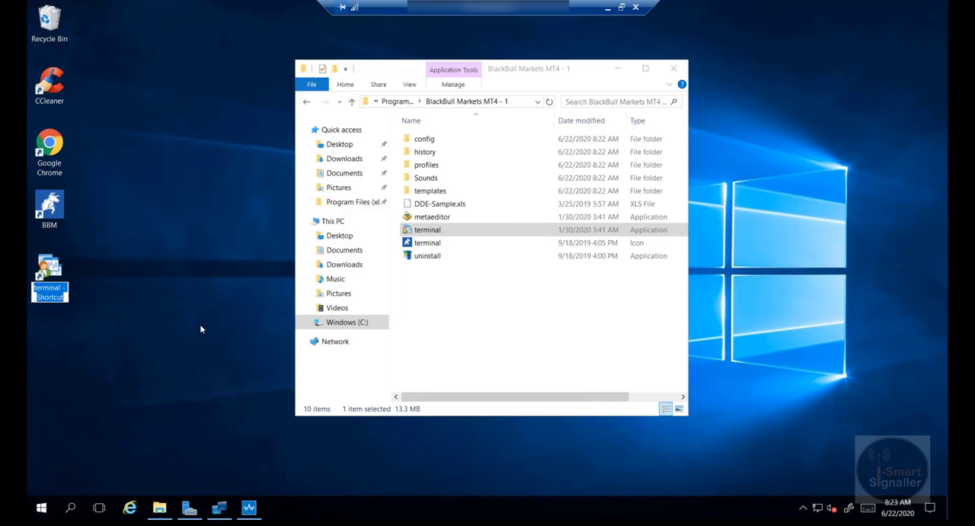
type("BB")
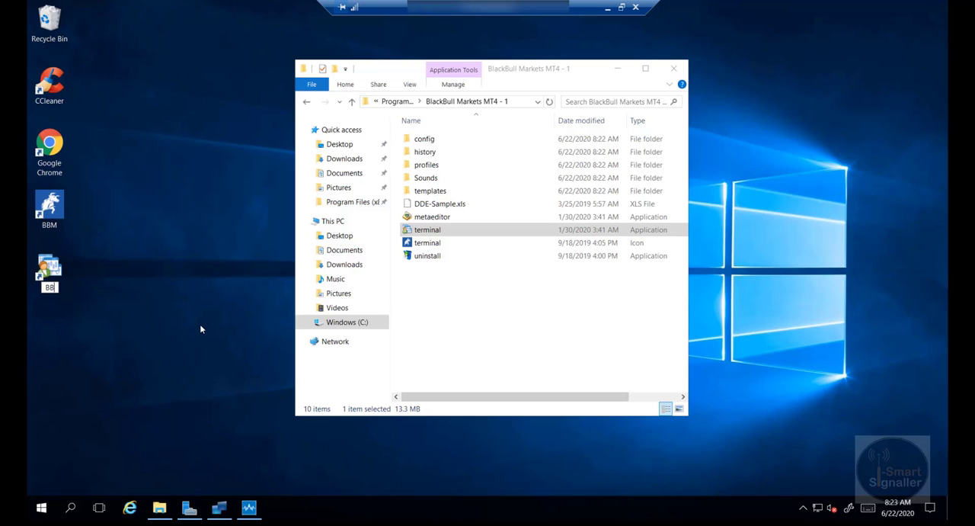
type("M-2")
key("BackSpace")
type("21")
key("BackSpace")
key("BackSpace")
type("1")
key("Return")
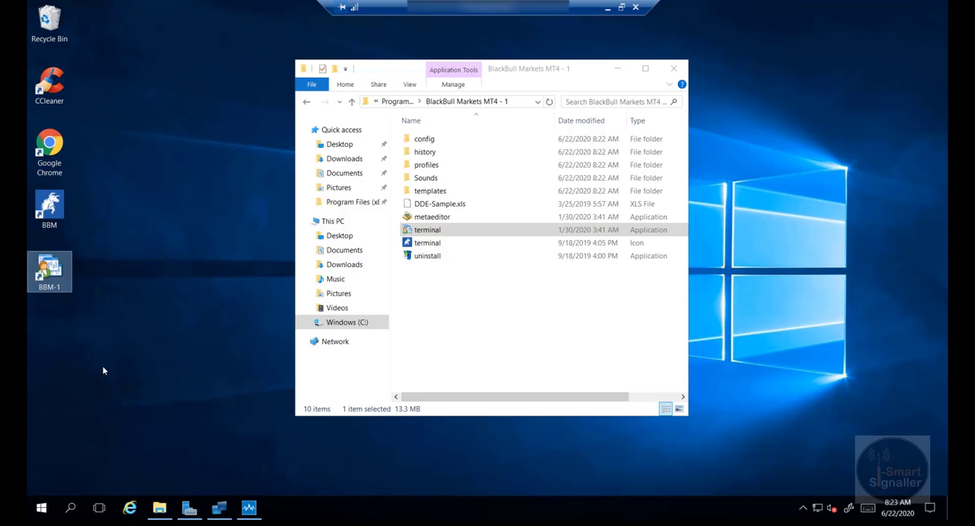
Browse for a new icon for the BBM-1 shortcut in the BlackBull Markets MT4 - 1 folder under Program Files (x86).
right_click(59, 276)
left_click(97, 266)
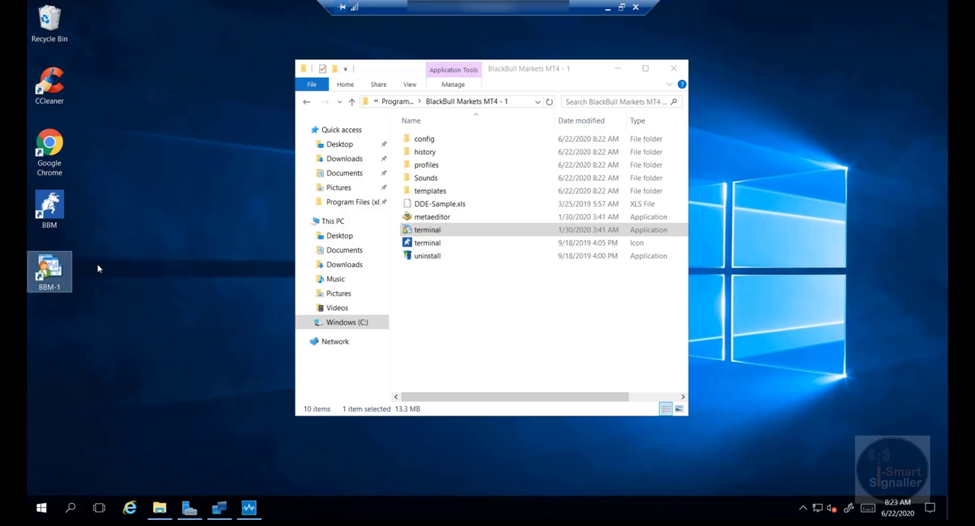
left_click(184, 397)
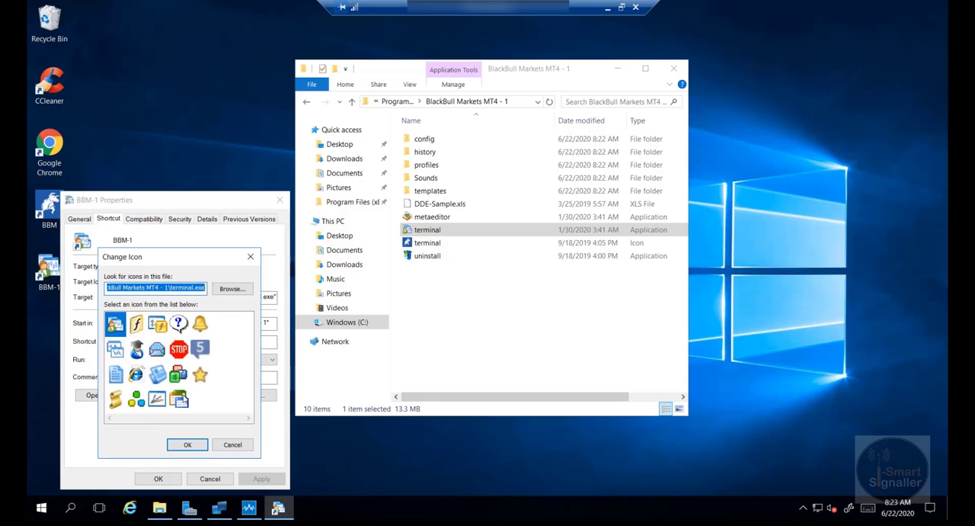
left_click(229, 290)
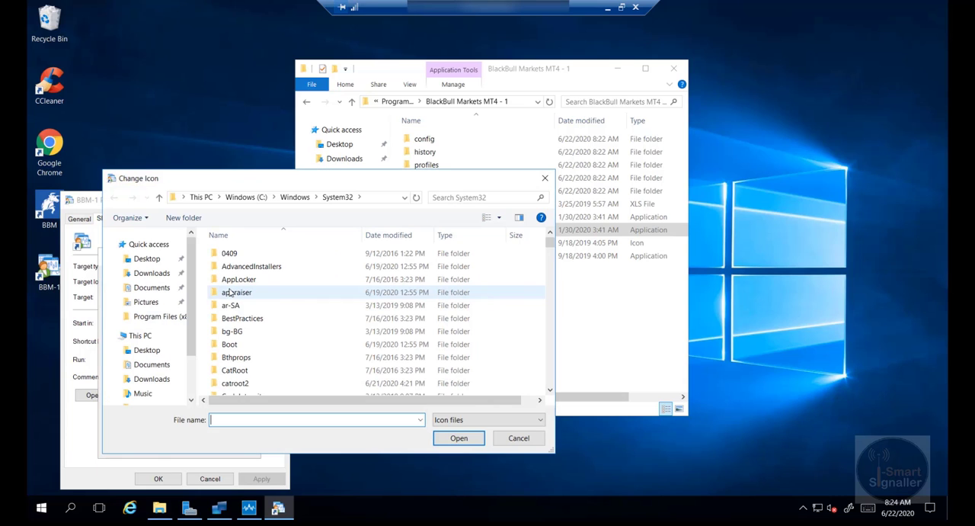
left_click(139, 335)
left_click(276, 385)
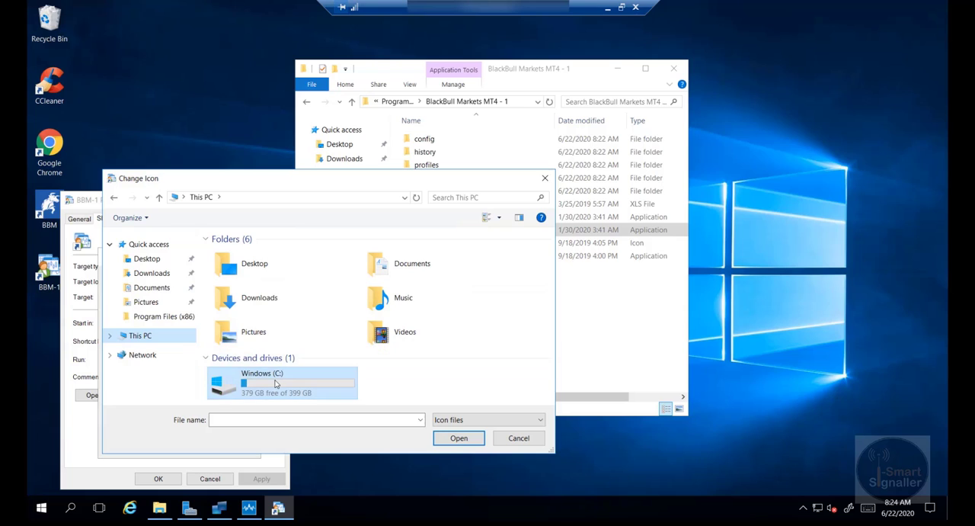
double_click(276, 385)
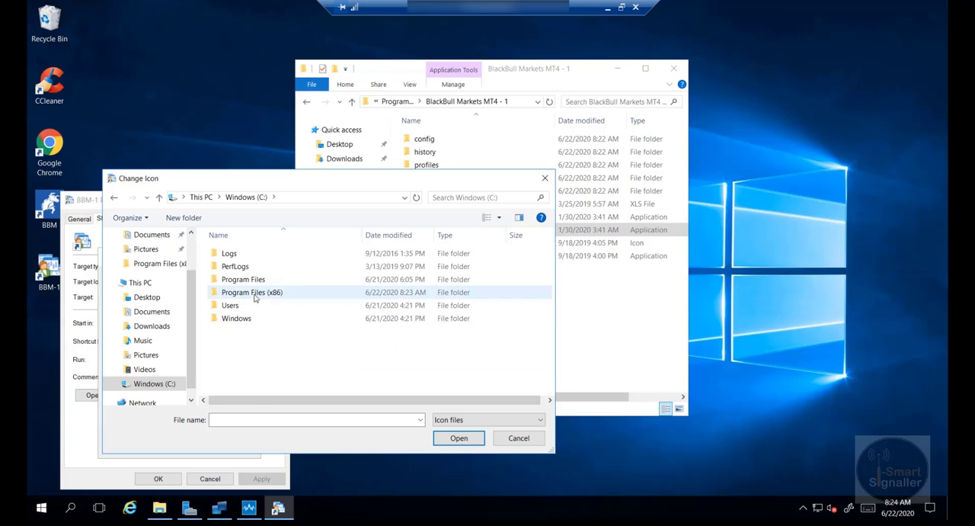
double_click(257, 295)
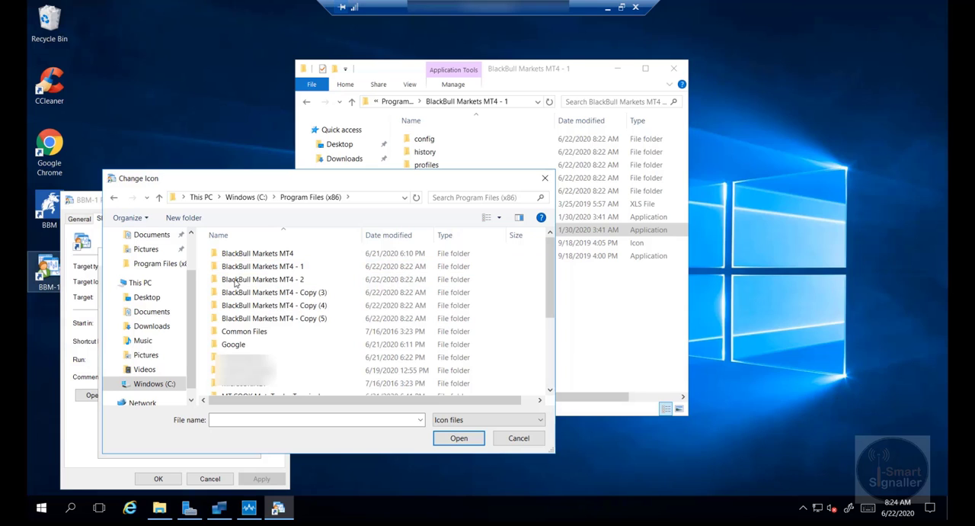
double_click(252, 266)
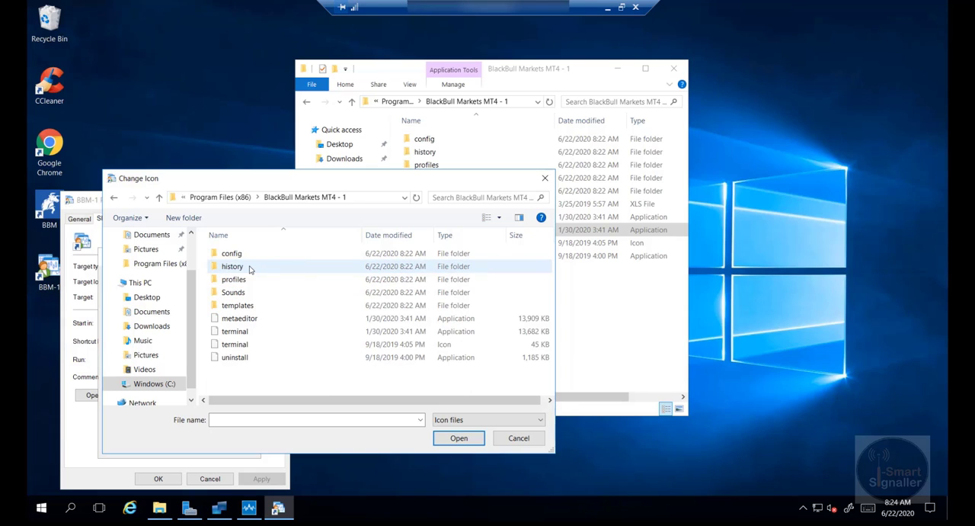
Assign the terminal icon file to the BBM-1 shortcut and save its properties.
left_click(233, 346)
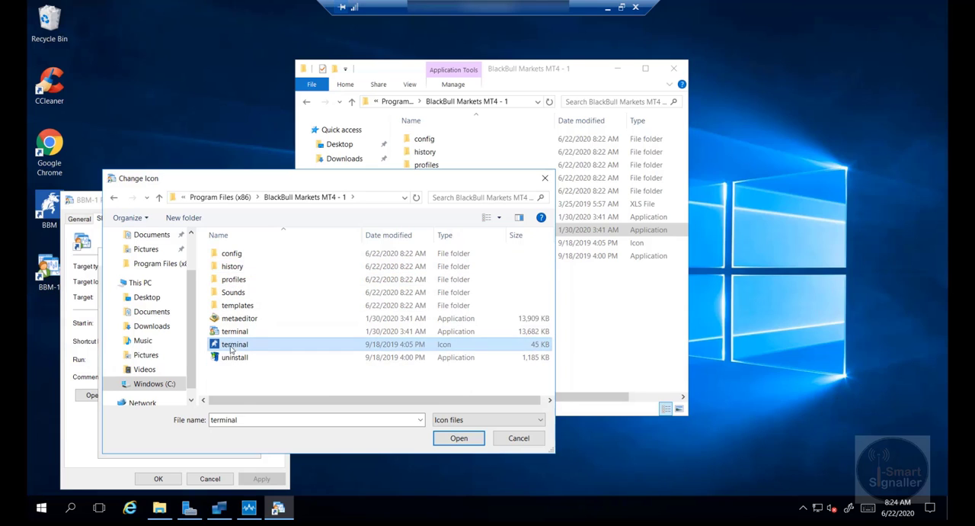
left_click(458, 439)
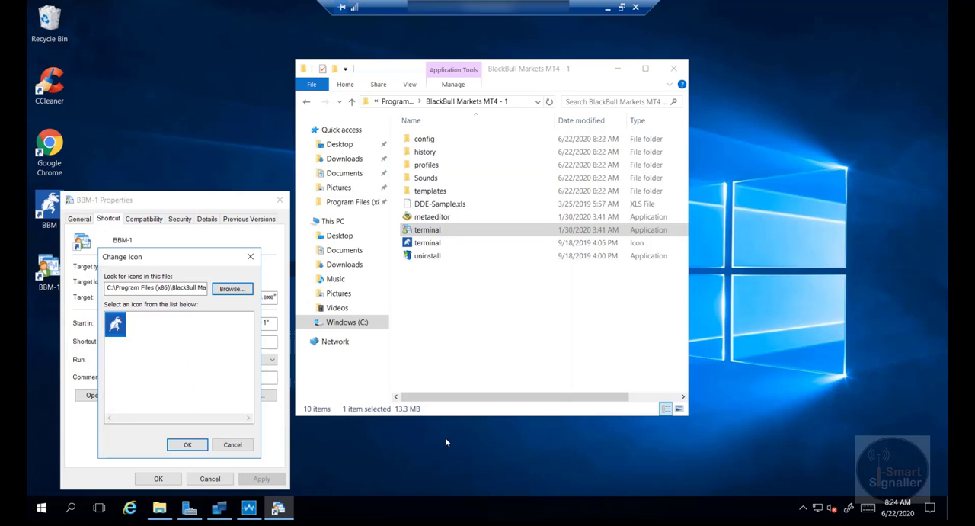
left_click(187, 445)
left_click(244, 480)
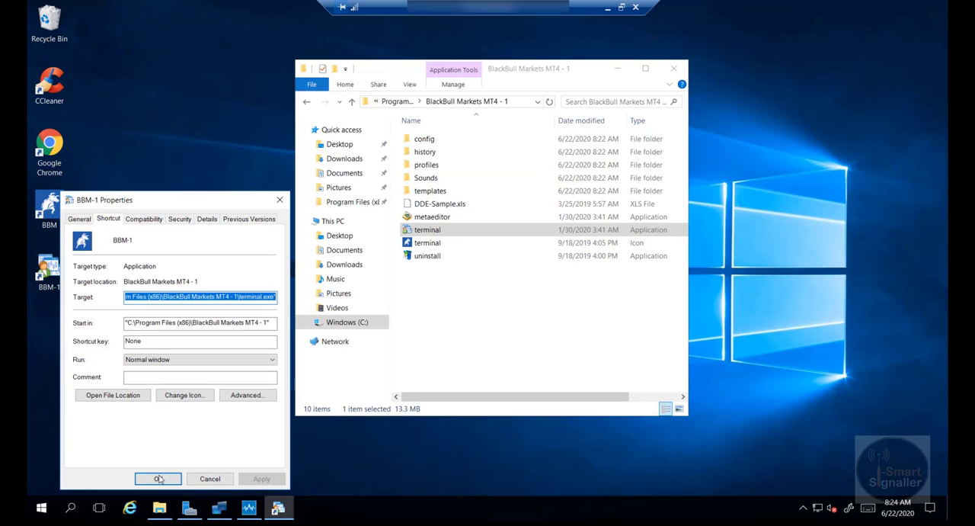
left_click(158, 479)
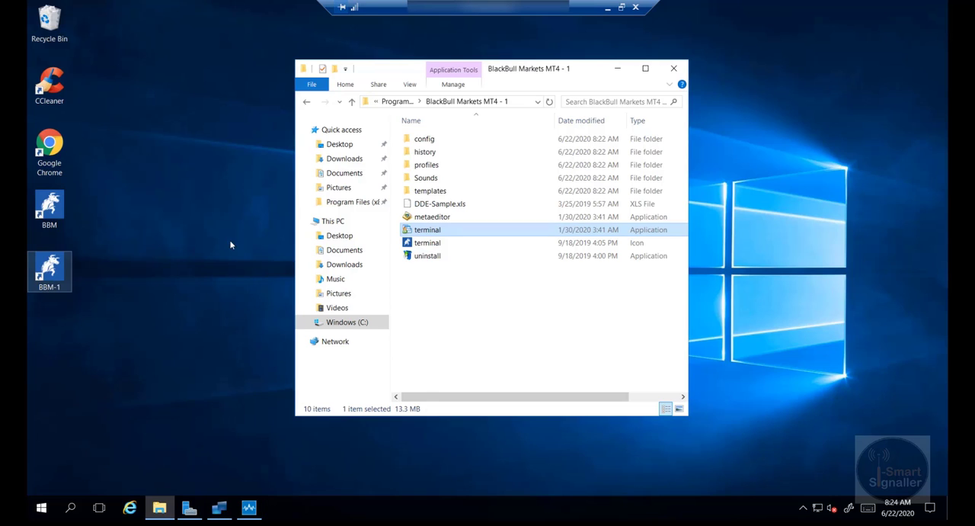
Create a desktop shortcut to the terminal application inside the BlackBull Markets MT4 - 2 folder.
left_click(351, 102)
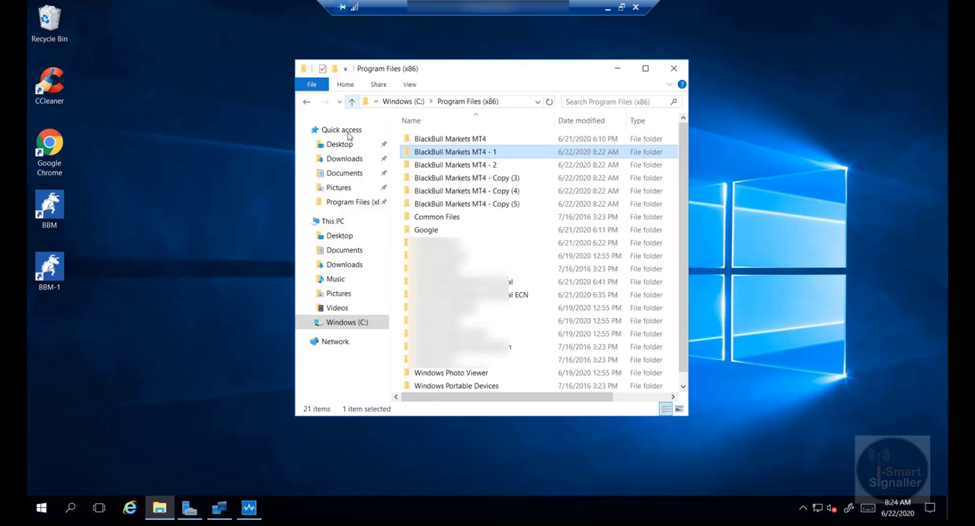
left_click(468, 167)
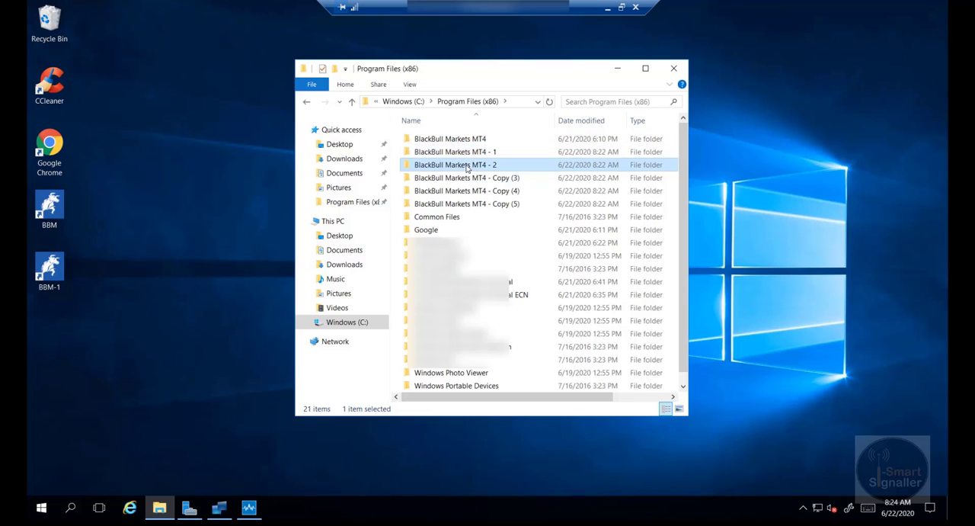
double_click(468, 167)
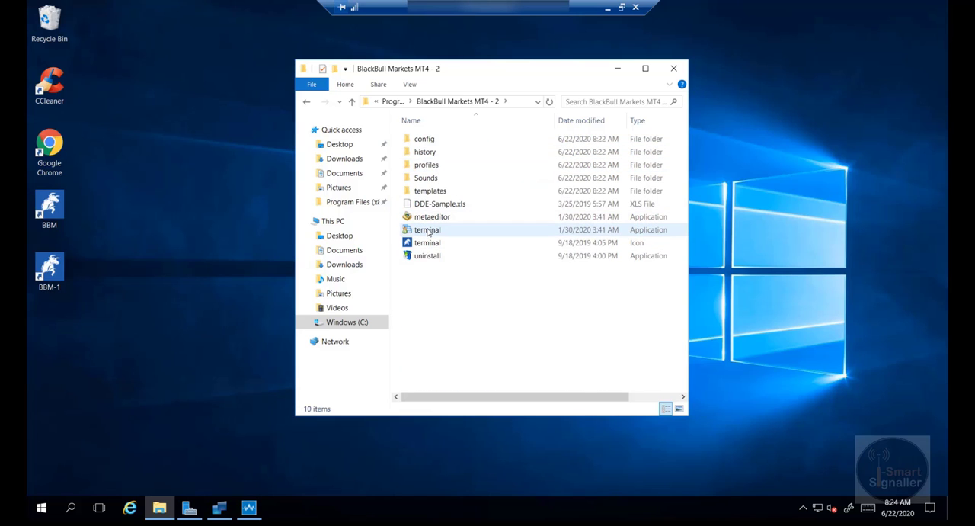
right_click(428, 231)
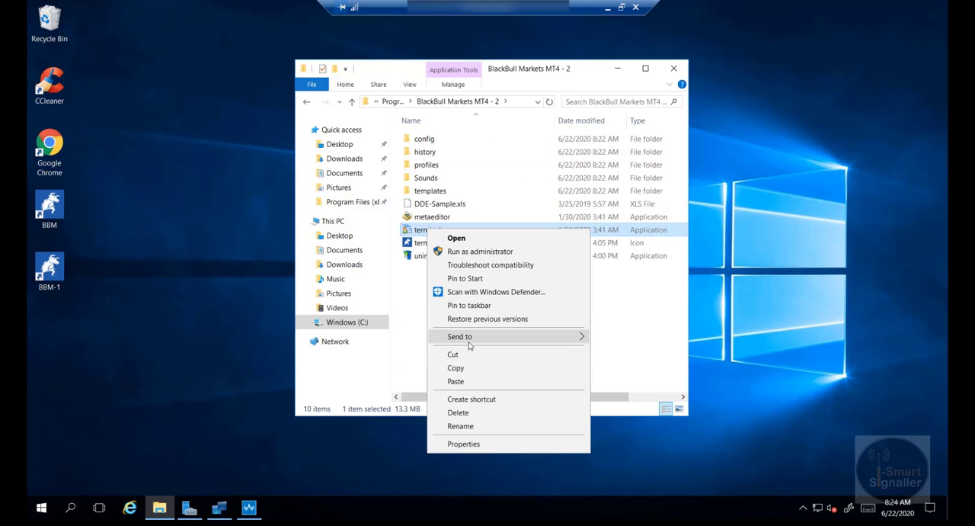
mouse_move(469, 338)
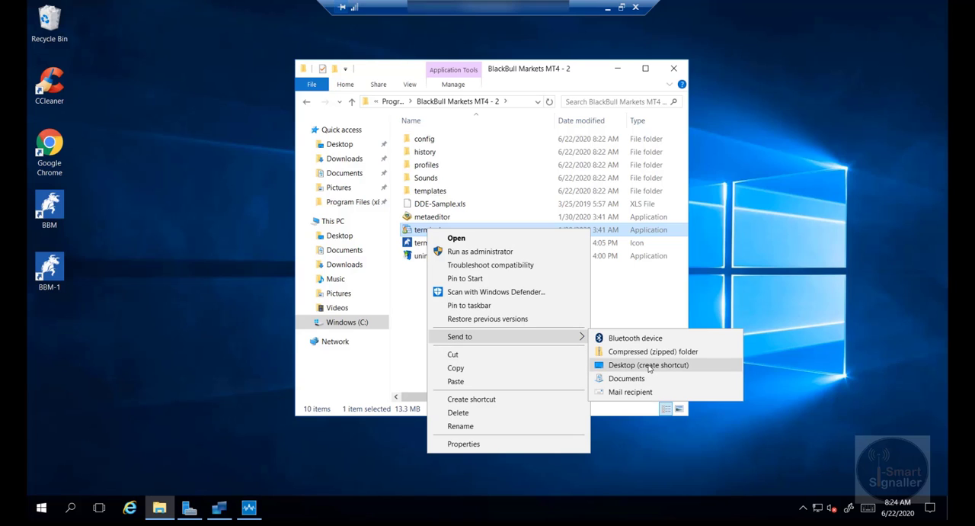
left_click(648, 365)
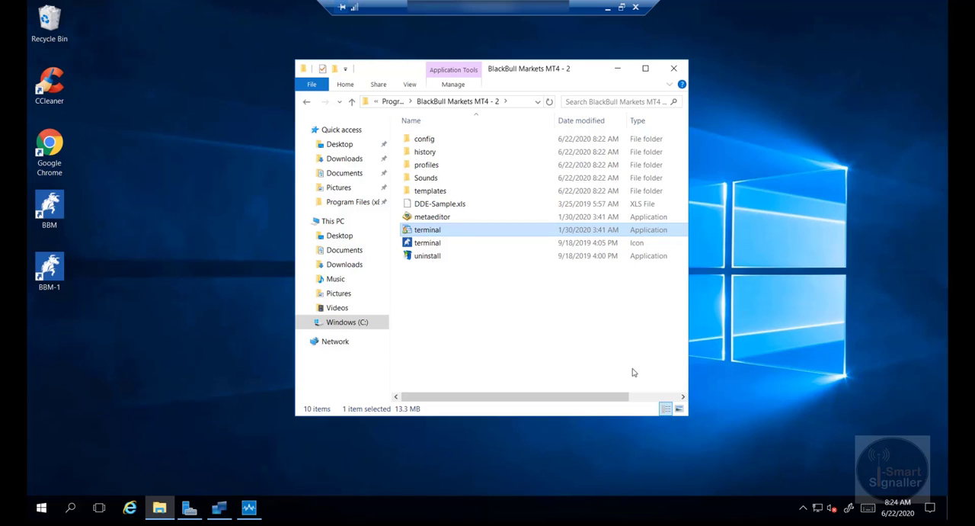
Rename the second terminal desktop shortcut as "BBM-2".
right_click(52, 356)
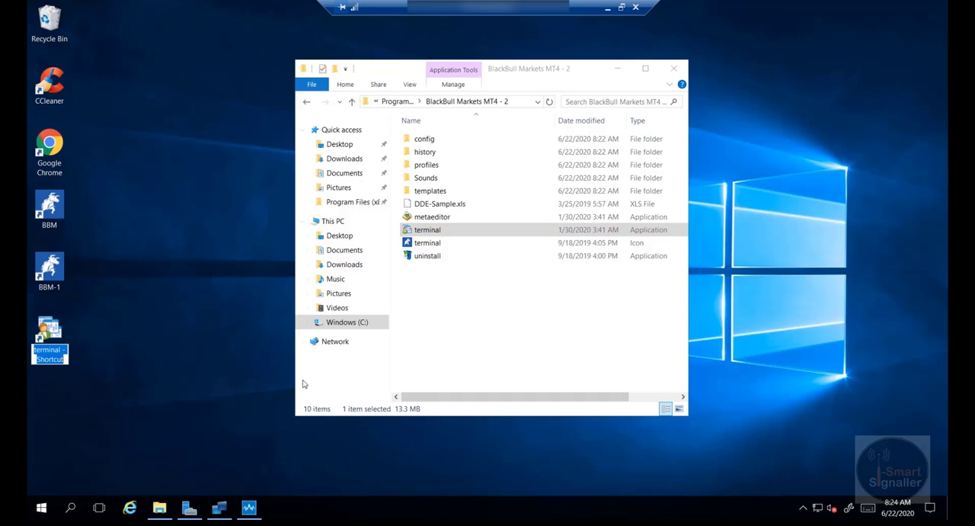
type("BBM")
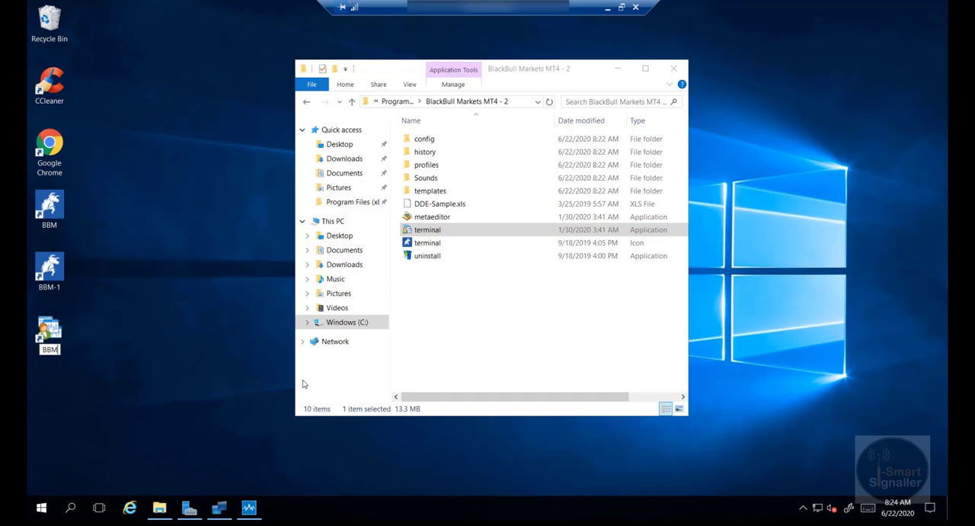
type("-2")
key("Return")
Change the BBM-2 shortcut's icon to the terminal icon file from the BlackBull Markets MT4 - 2 folder.
right_click(48, 333)
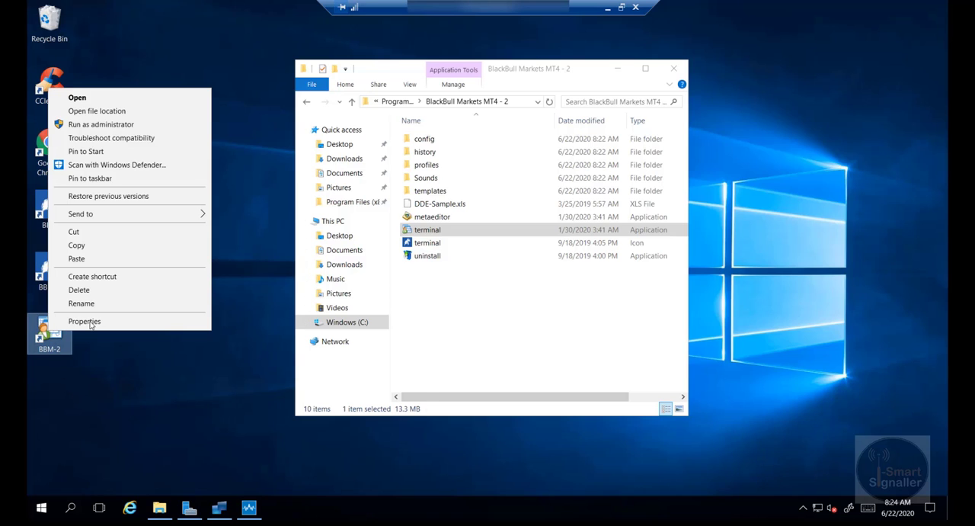
left_click(83, 322)
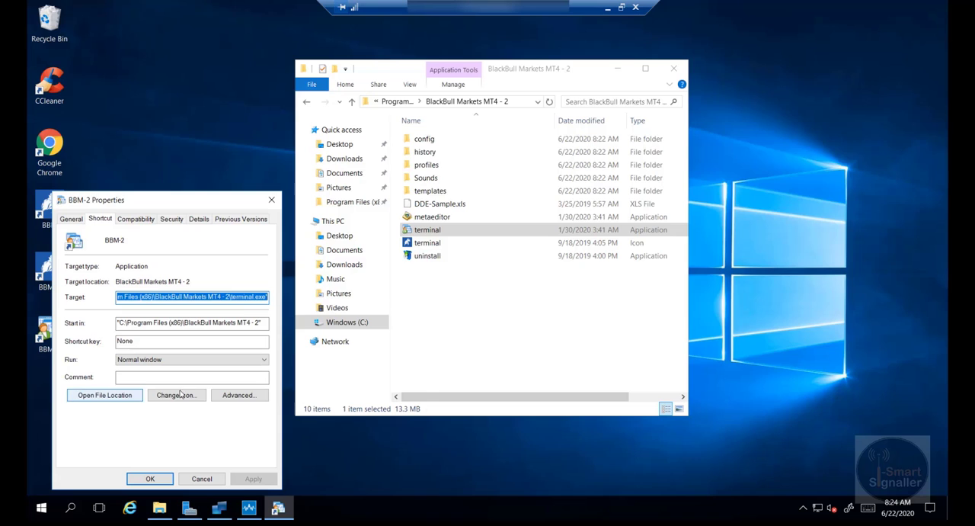
left_click(178, 395)
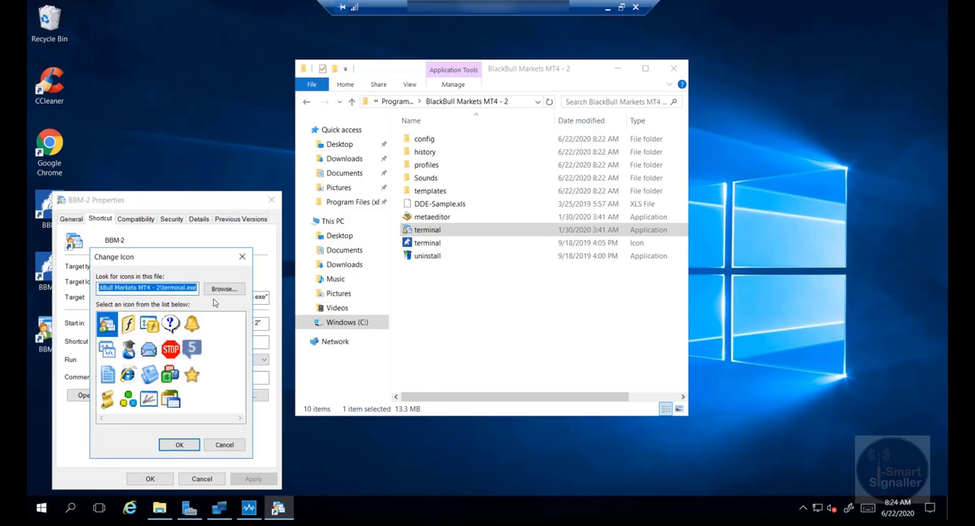
left_click(224, 289)
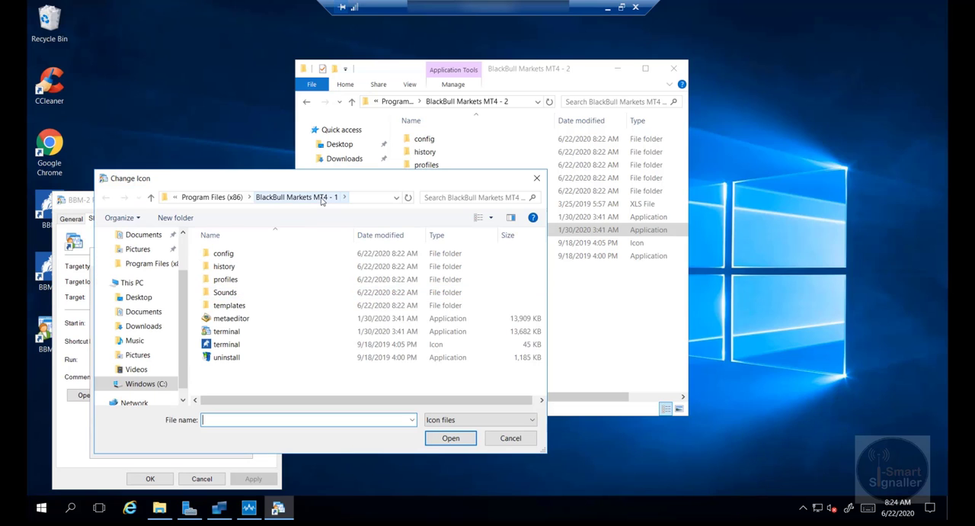
left_click(228, 197)
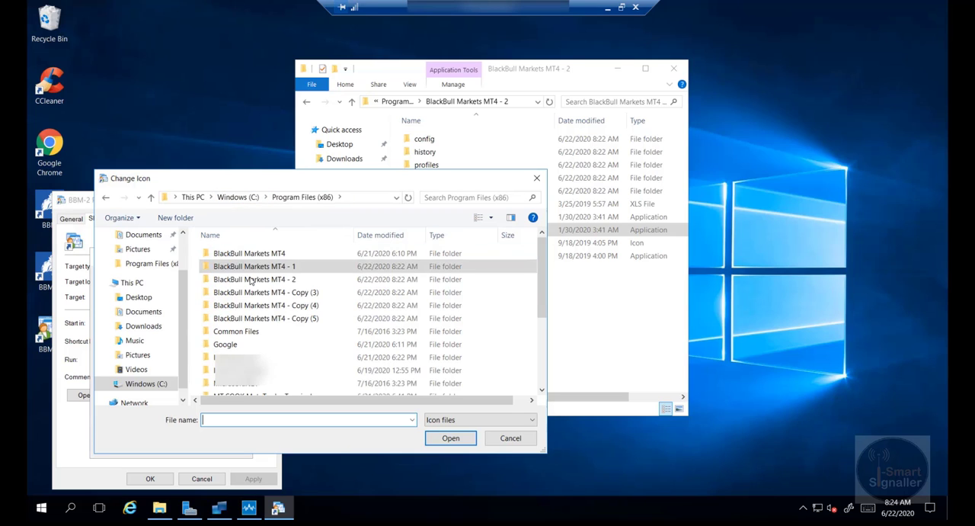
double_click(251, 281)
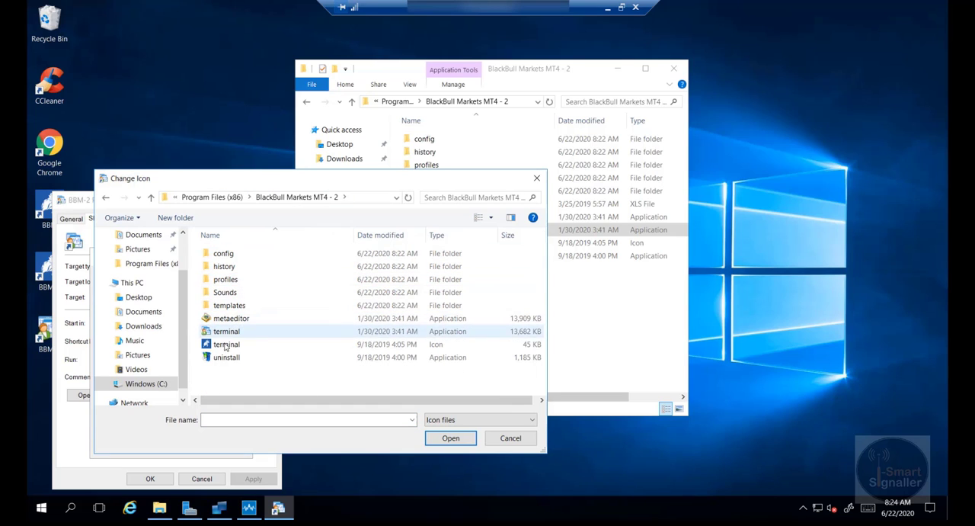
left_click(227, 344)
left_click(451, 438)
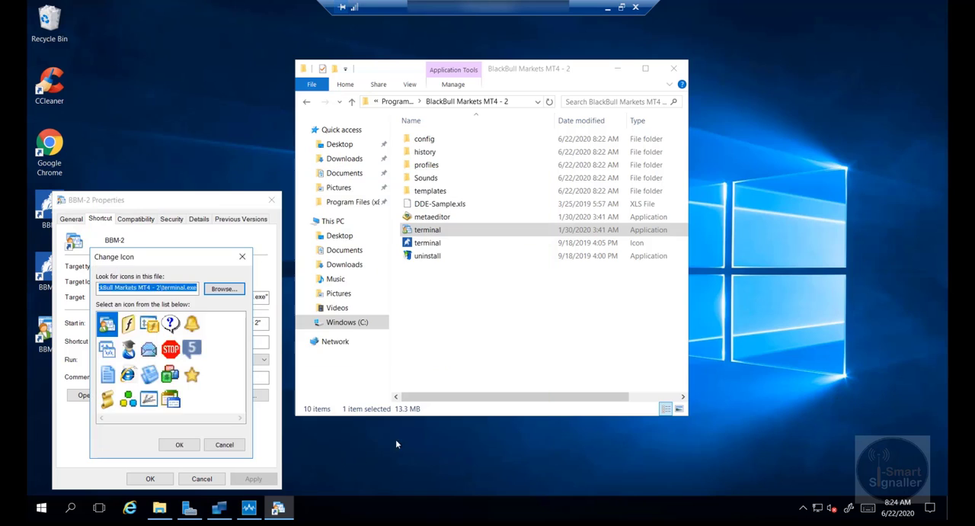
left_click(179, 444)
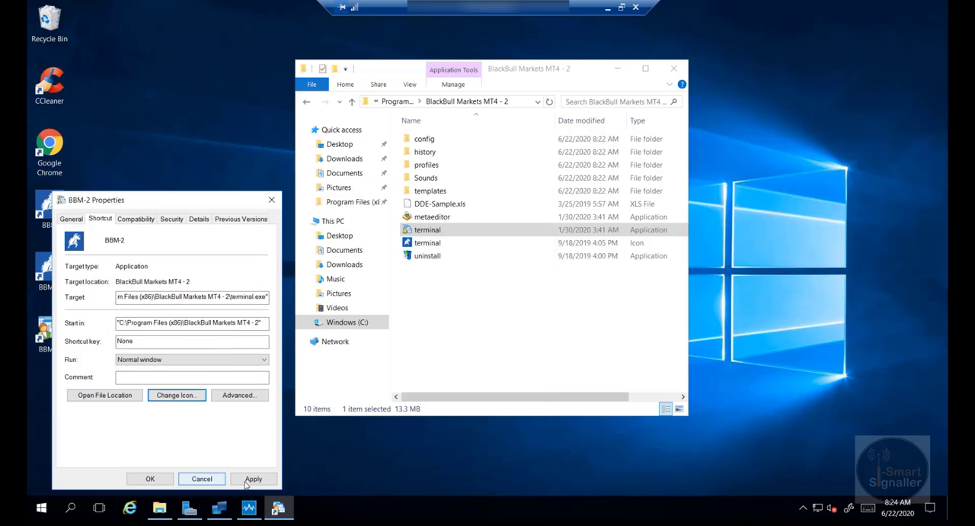
left_click(150, 479)
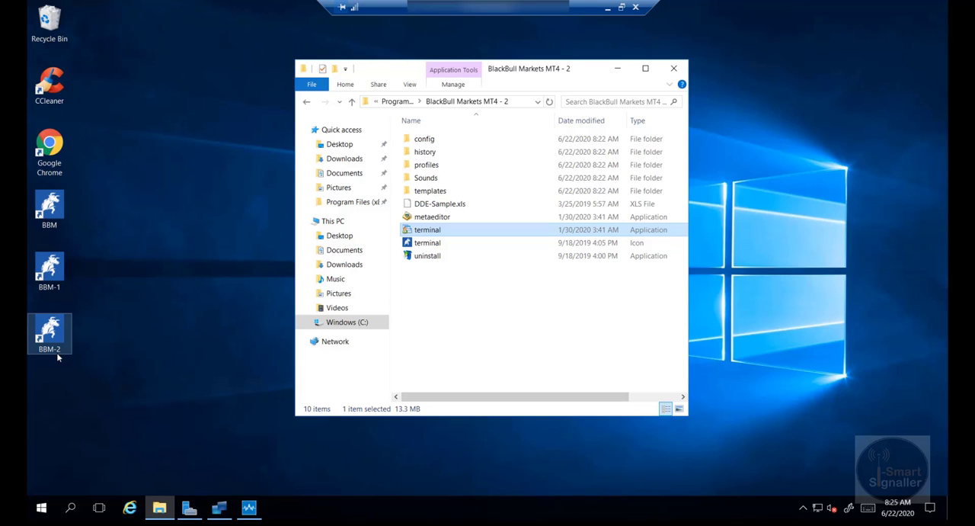
Launch the BBM terminal from its desktop shortcut, pin it to the taskbar and minimize its window.
double_click(57, 212)
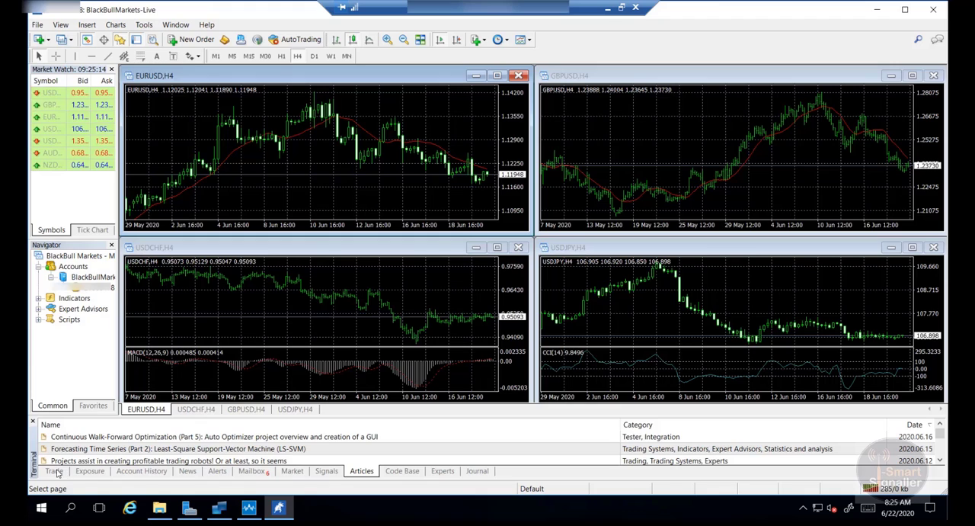
mouse_move(279, 513)
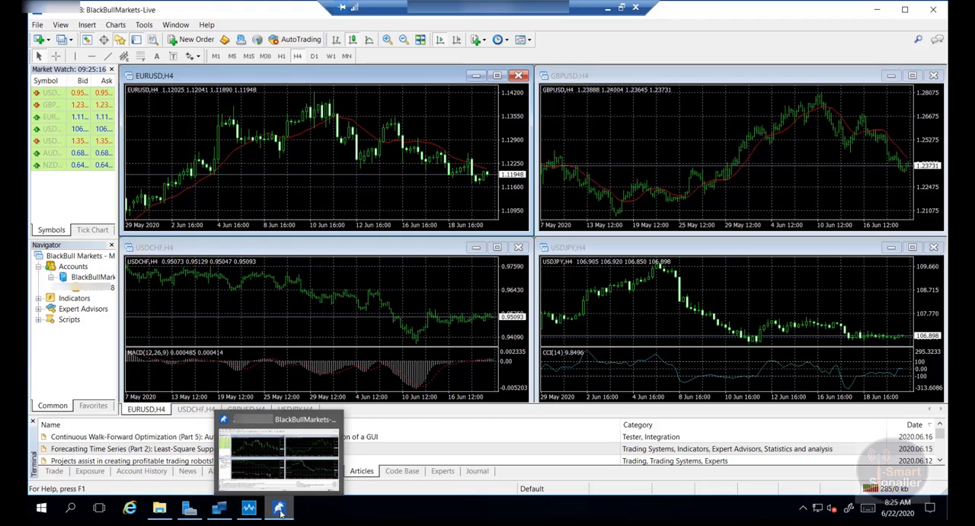
right_click(280, 513)
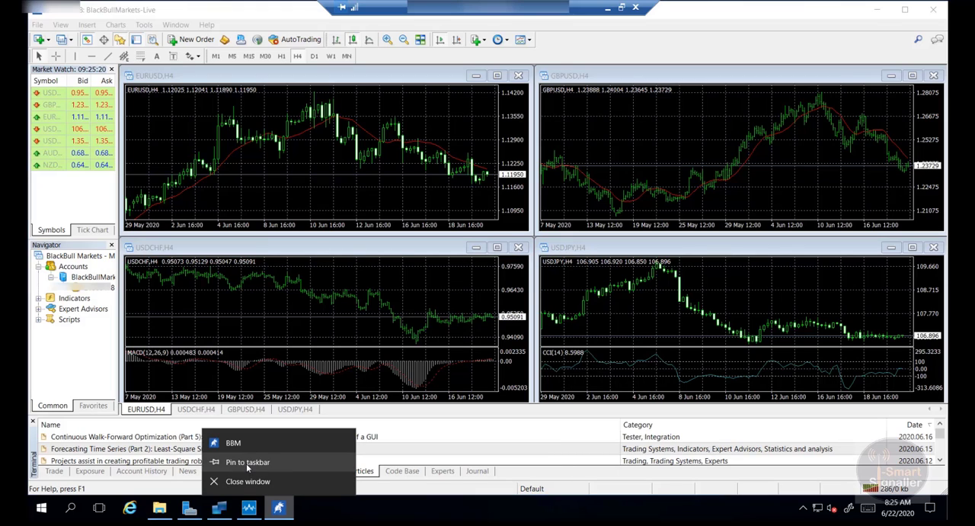
left_click(245, 462)
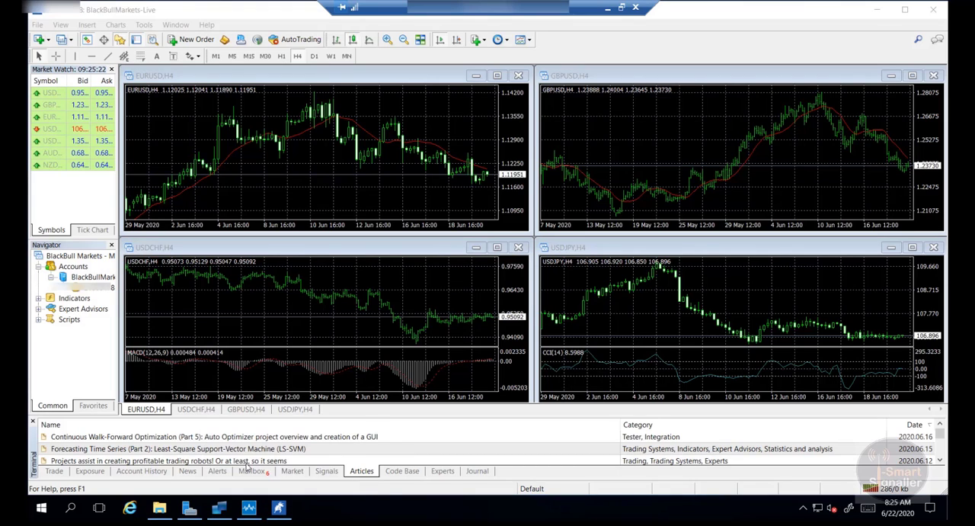
left_click(877, 11)
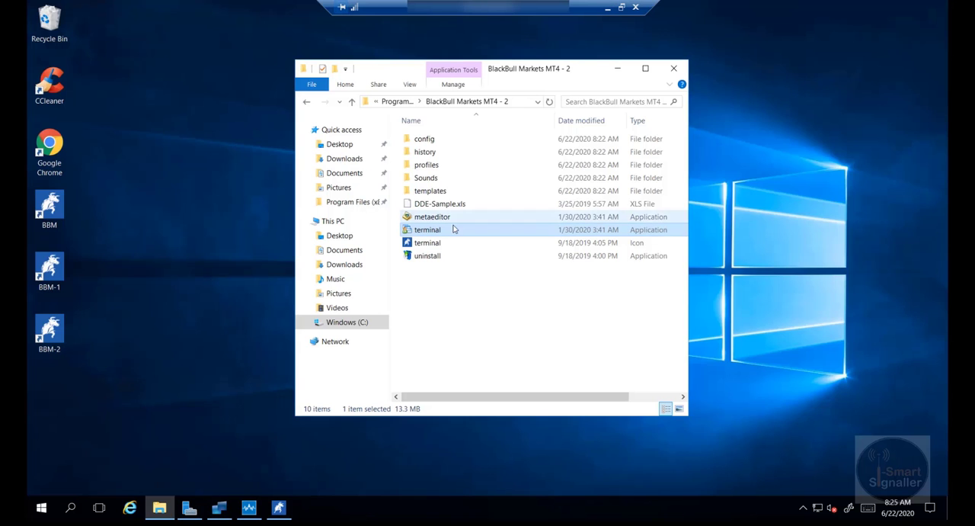
Launch the BBM-1 terminal, cancel its account opening and login dialogs, and maximize its window.
double_click(53, 276)
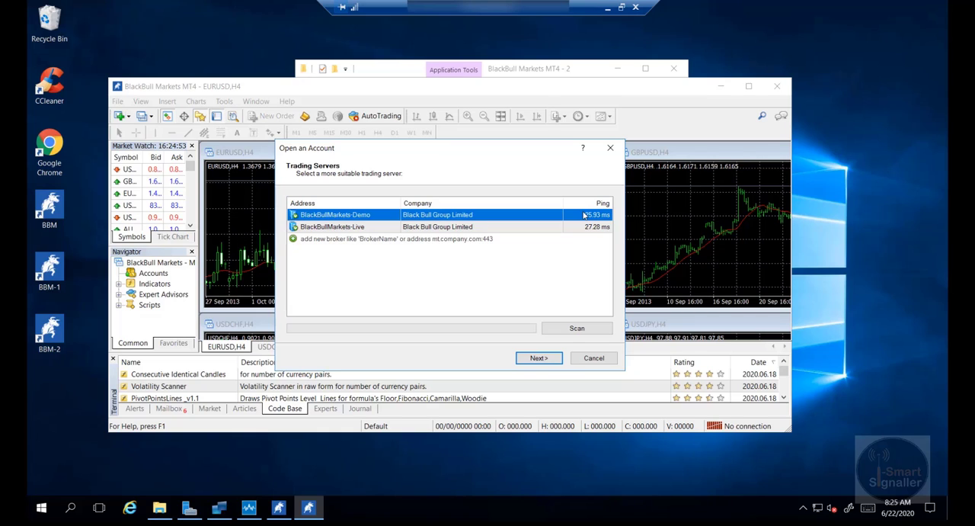
left_click(749, 88)
left_click(594, 363)
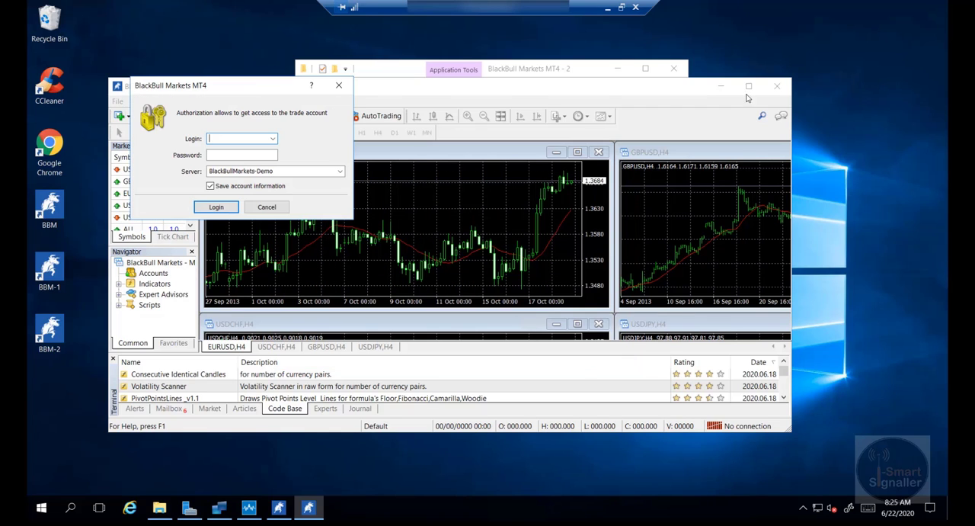
left_click(267, 208)
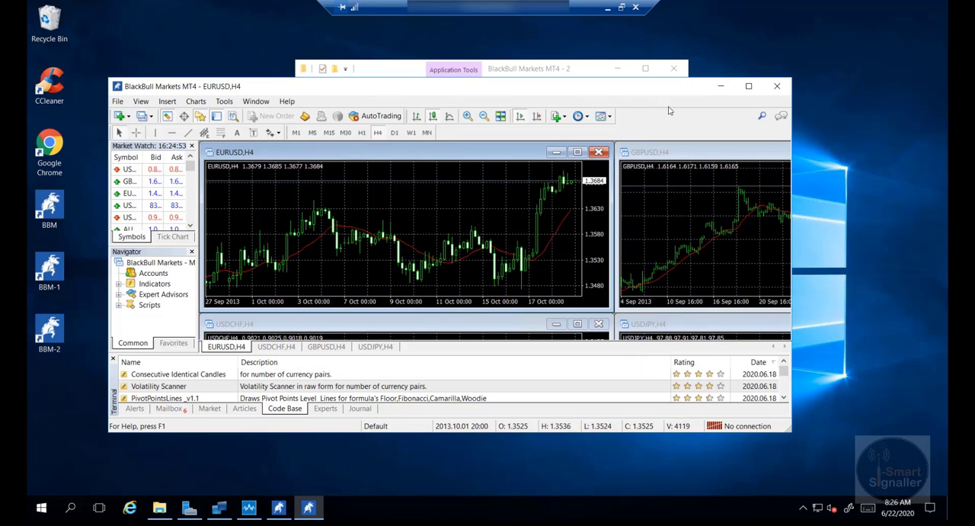
left_click(750, 88)
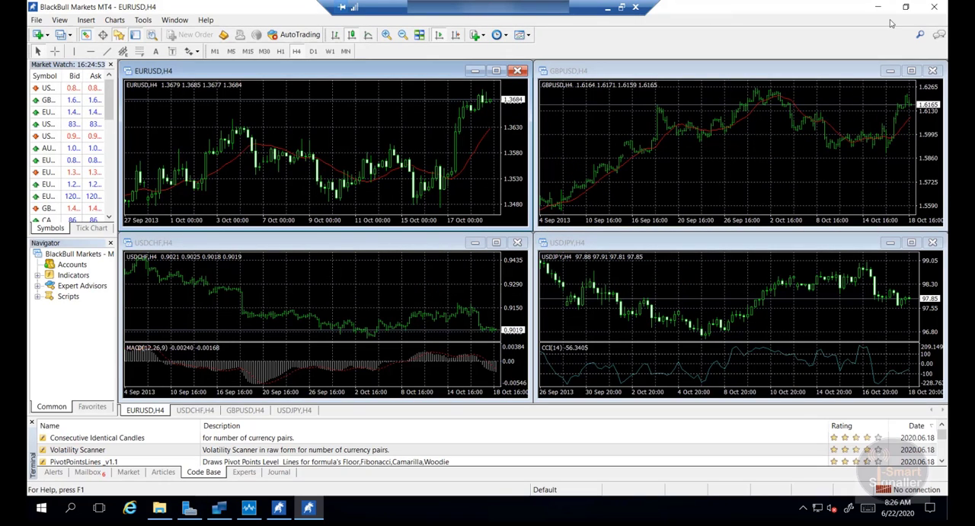
Pin the running BBM-1 terminal to the taskbar and minimize its window.
right_click(310, 512)
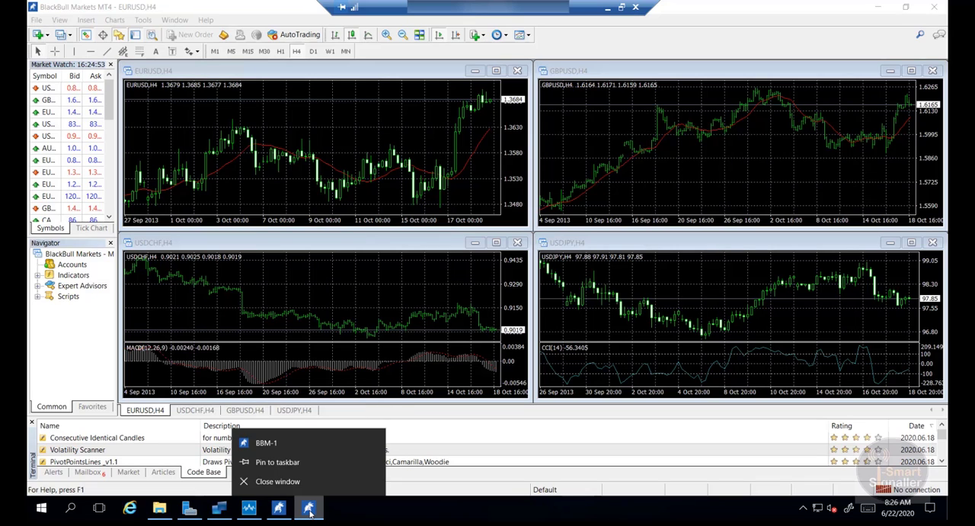
left_click(260, 463)
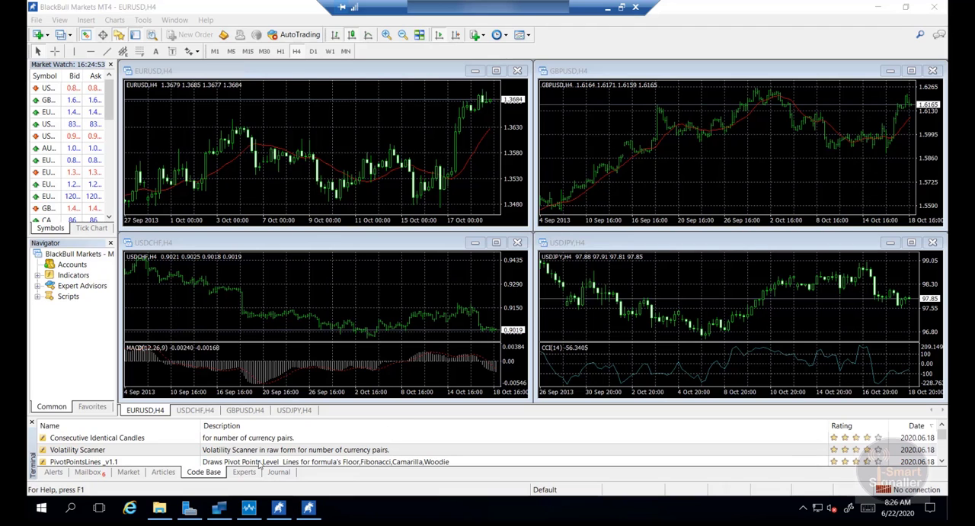
left_click(876, 9)
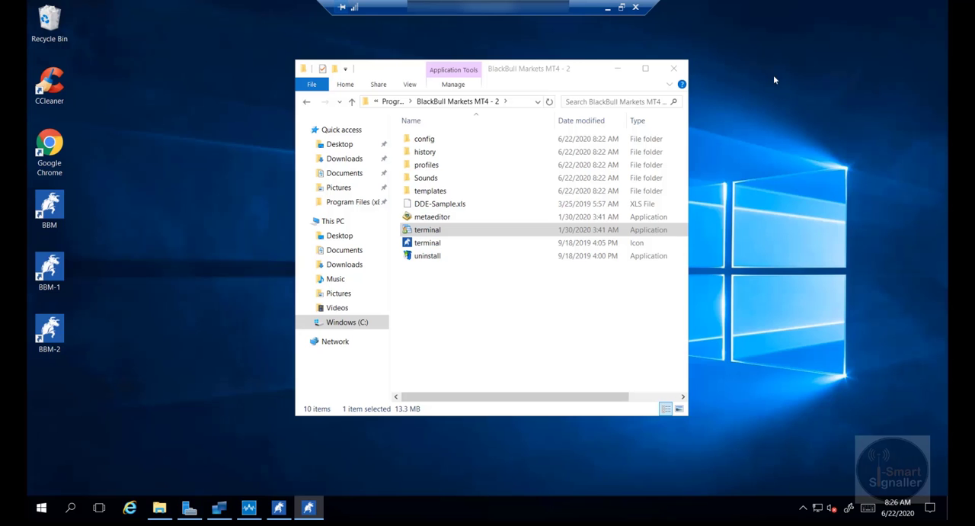
Launch the BBM-2 terminal, dismiss its account opening and login dialogs, and pin it to the taskbar.
double_click(52, 336)
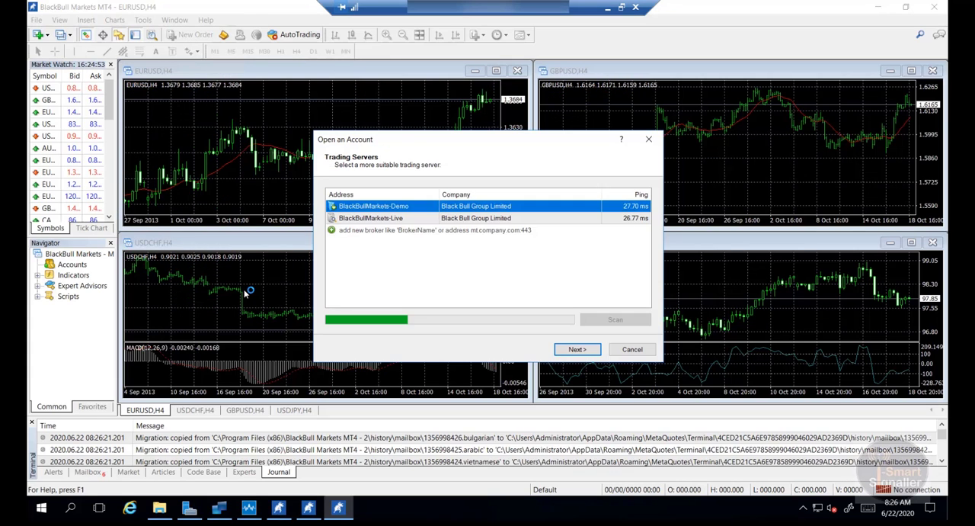
left_click(632, 350)
key("Escape")
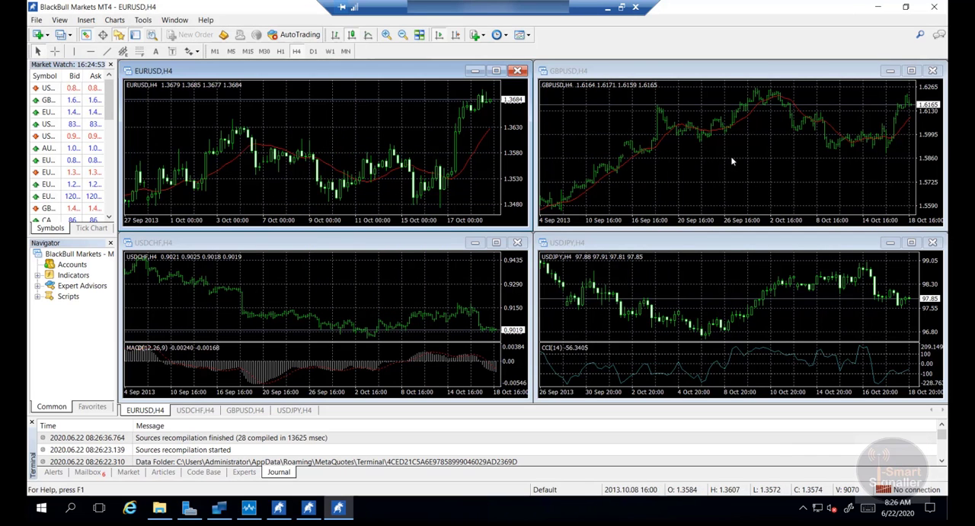
right_click(340, 513)
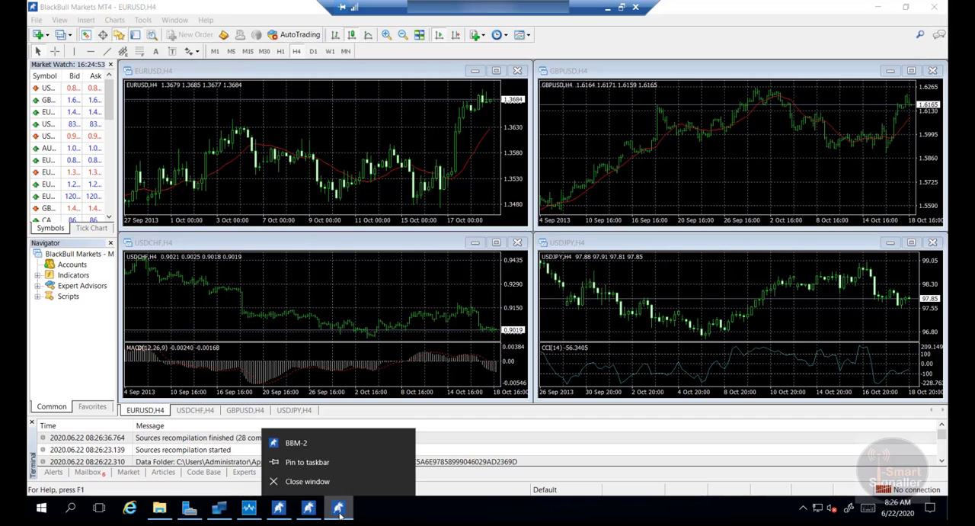
left_click(316, 463)
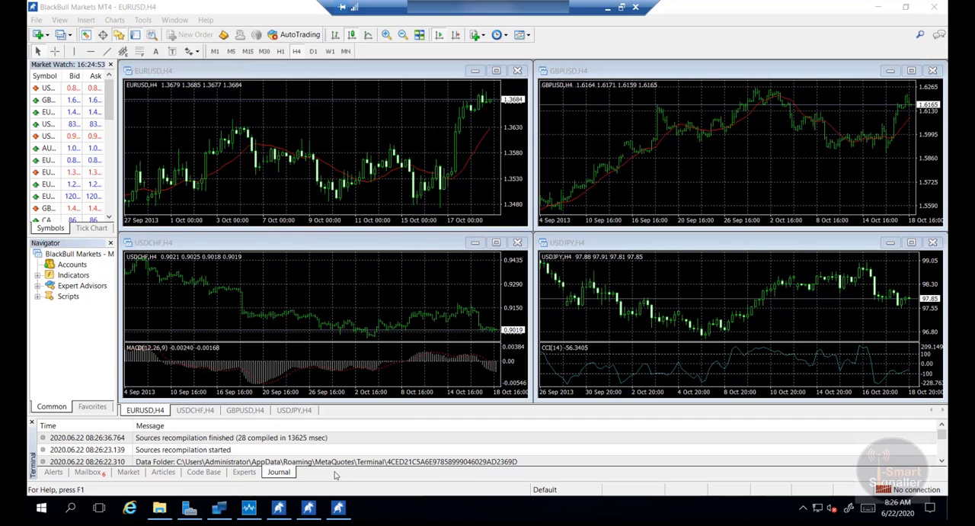
Close the BBM-2, BBM-1 and BBM terminals.
left_click(934, 9)
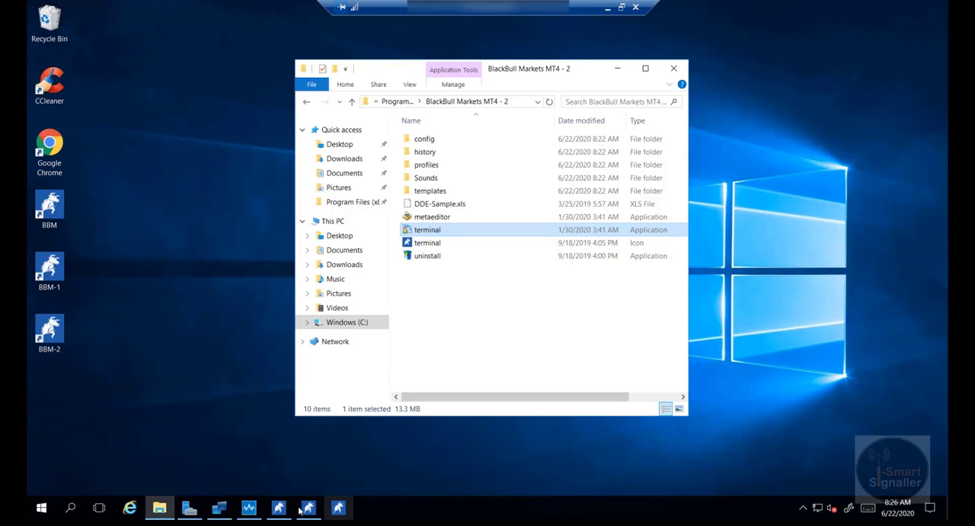
left_click(307, 508)
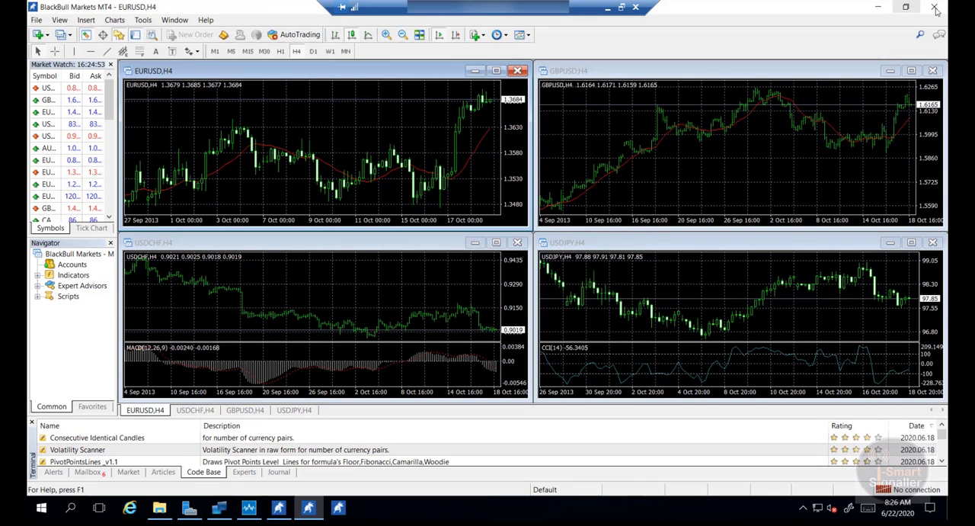
left_click(934, 8)
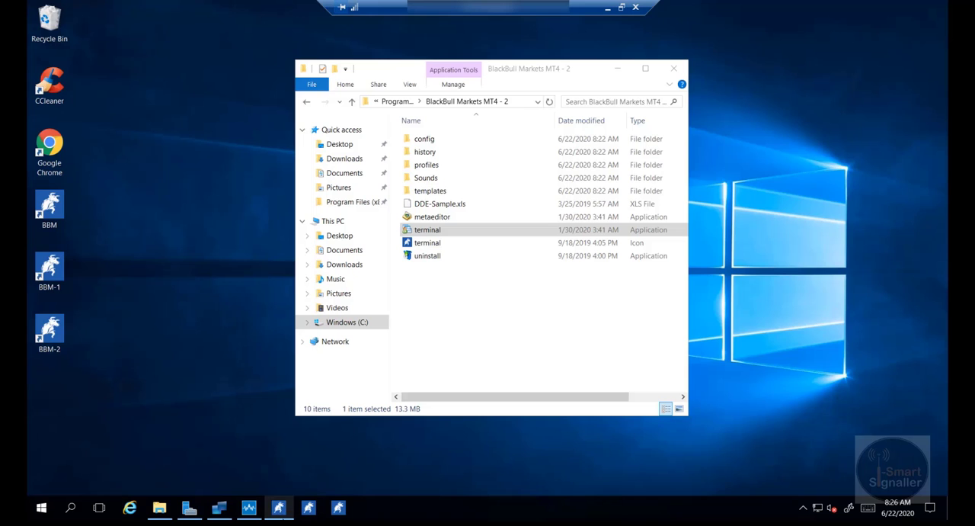
left_click(279, 508)
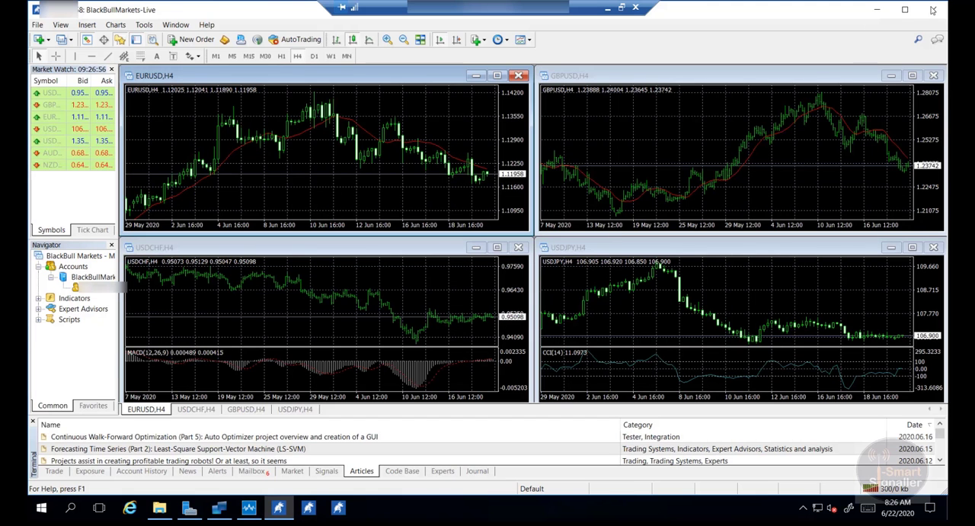
left_click(932, 9)
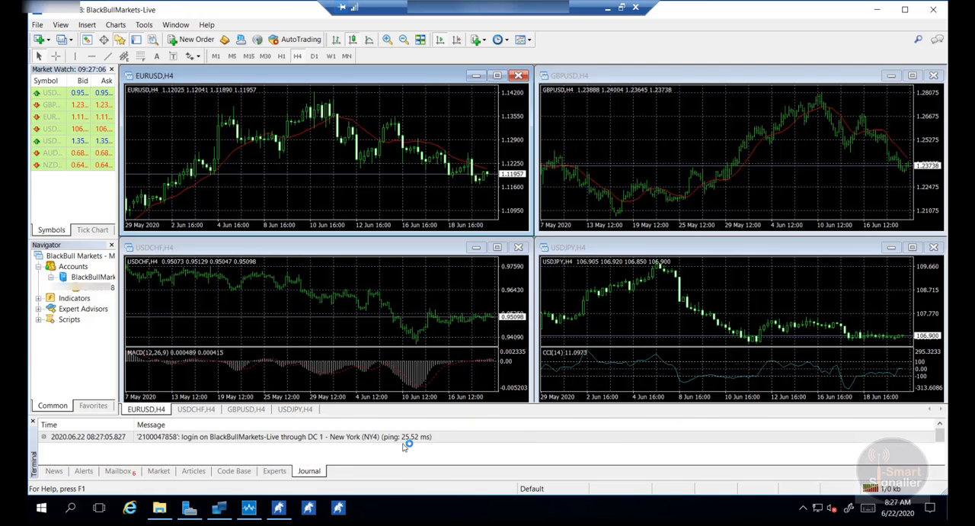
Minimize the BBM terminal, relaunch BBM-1 from its taskbar pin without opening an account or logging in, and minimize it too.
left_click(874, 10)
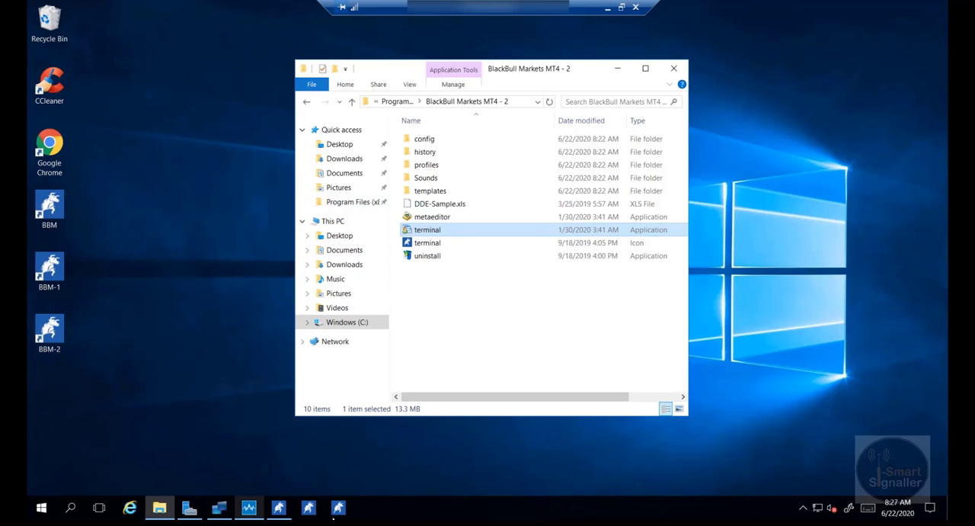
left_click(310, 509)
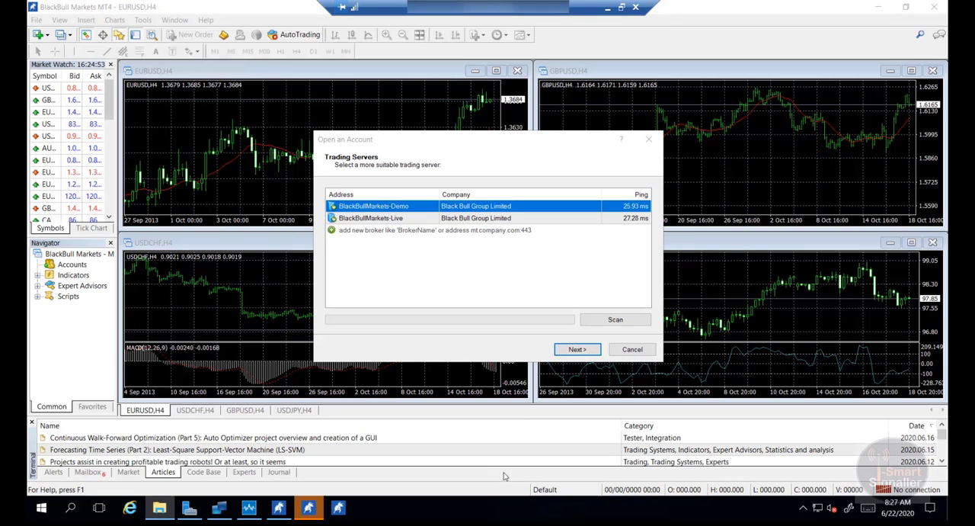
left_click(634, 355)
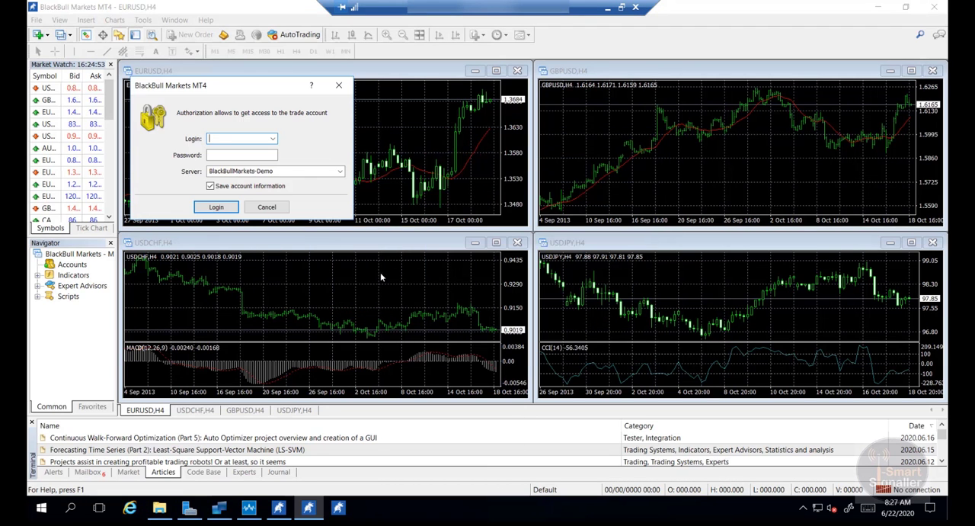
left_click(275, 209)
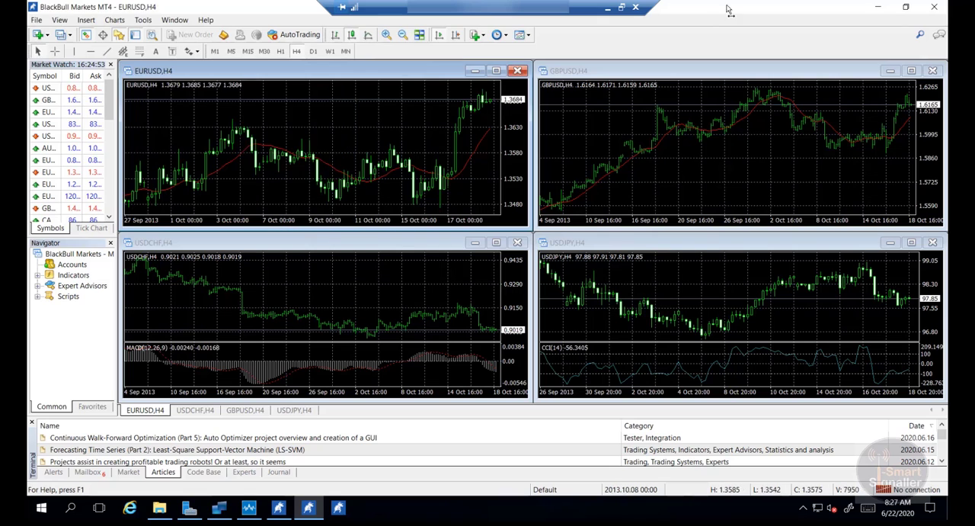
left_click(878, 7)
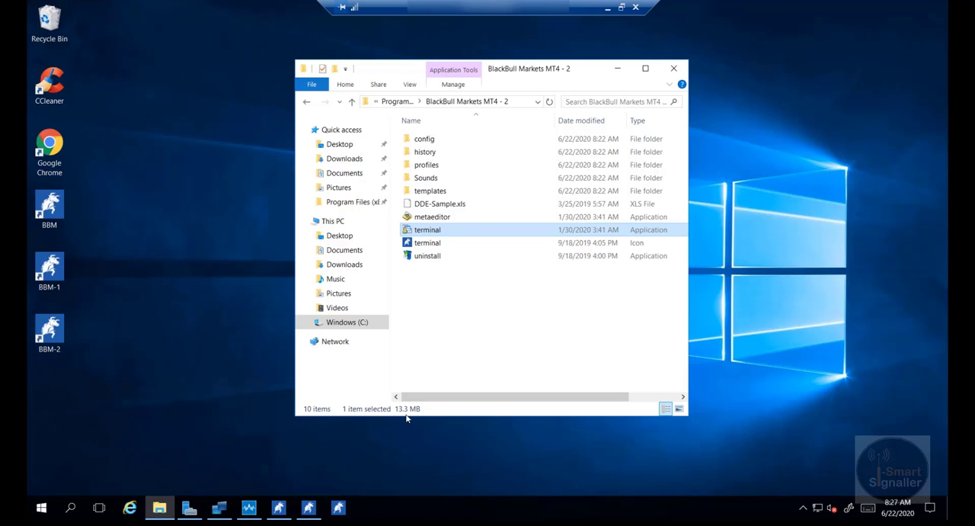